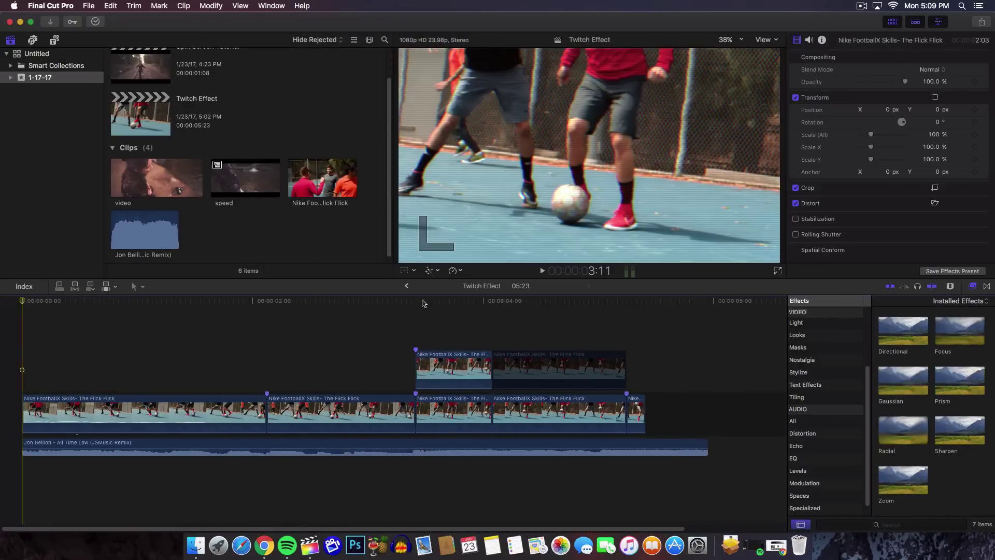
Preview frames near three seconds, rewind to the start, and briefly check the YouTube channel
left_click(435, 301)
left_click_drag(435, 302, 408, 306)
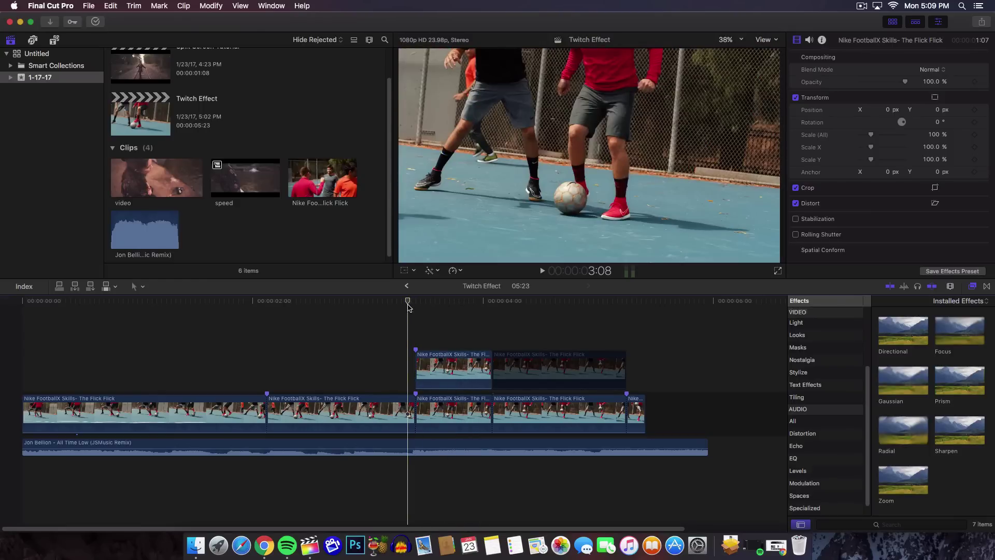
left_click_drag(408, 306, 23, 304)
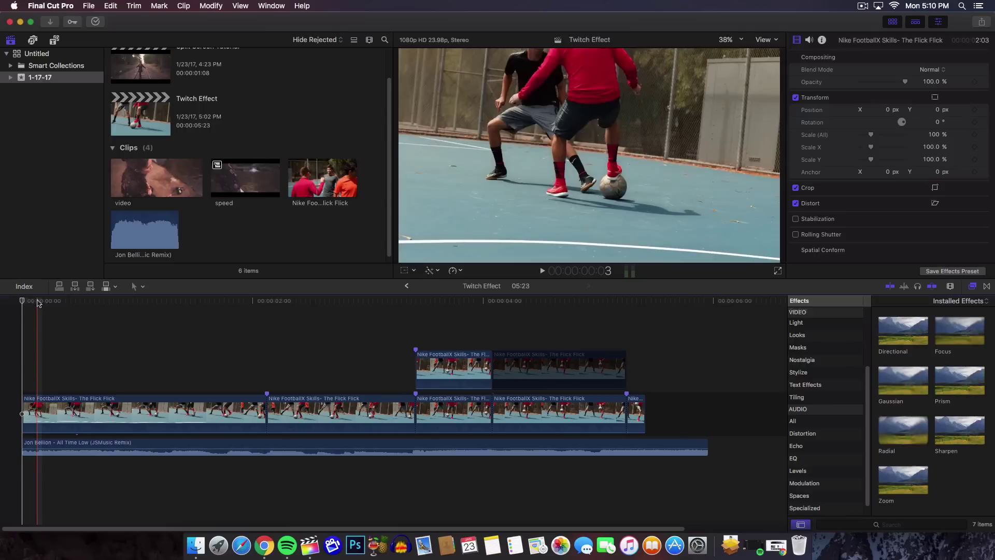
left_click(265, 545)
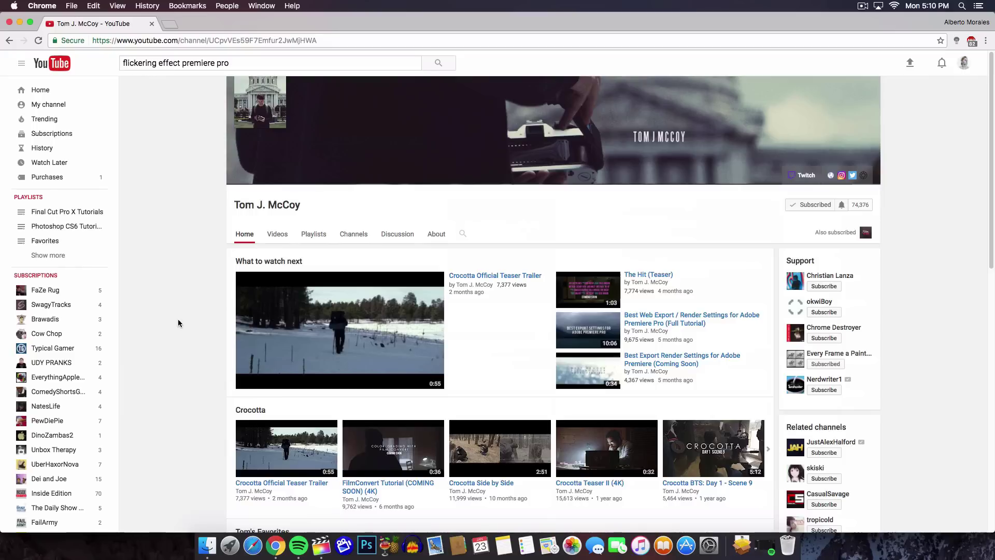
left_click(20, 23)
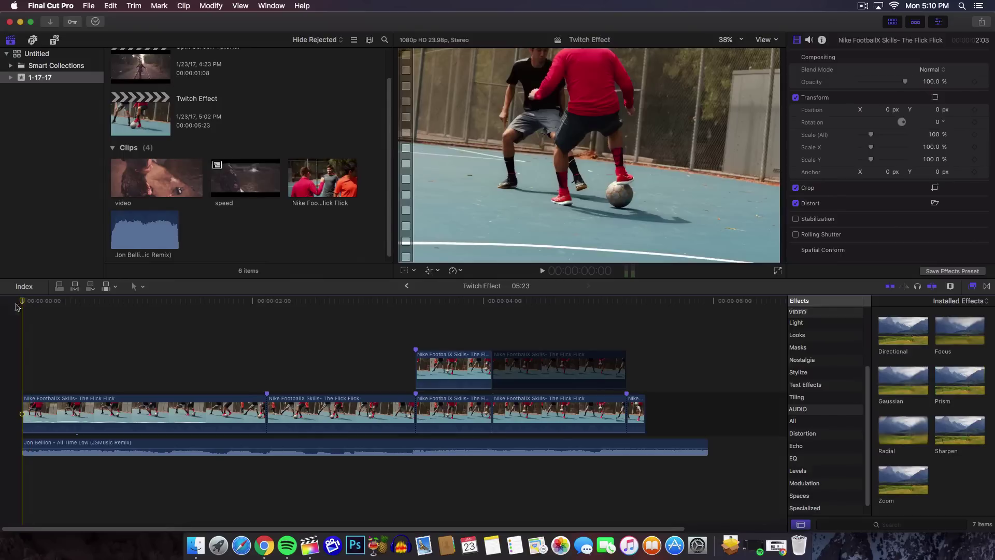
Skim the timeline opening and select the football and music clips in turn
left_click_drag(24, 308, 52, 308)
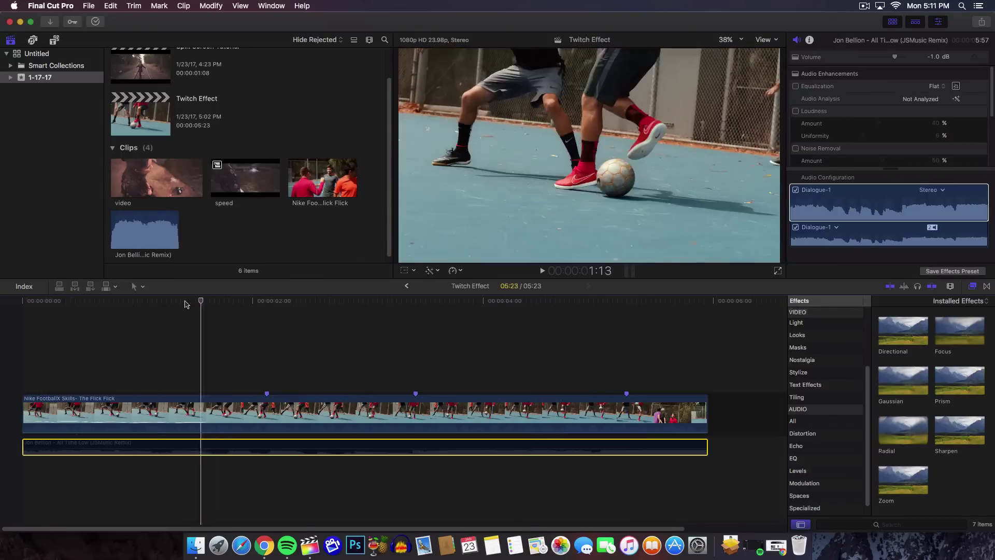
left_click(144, 302)
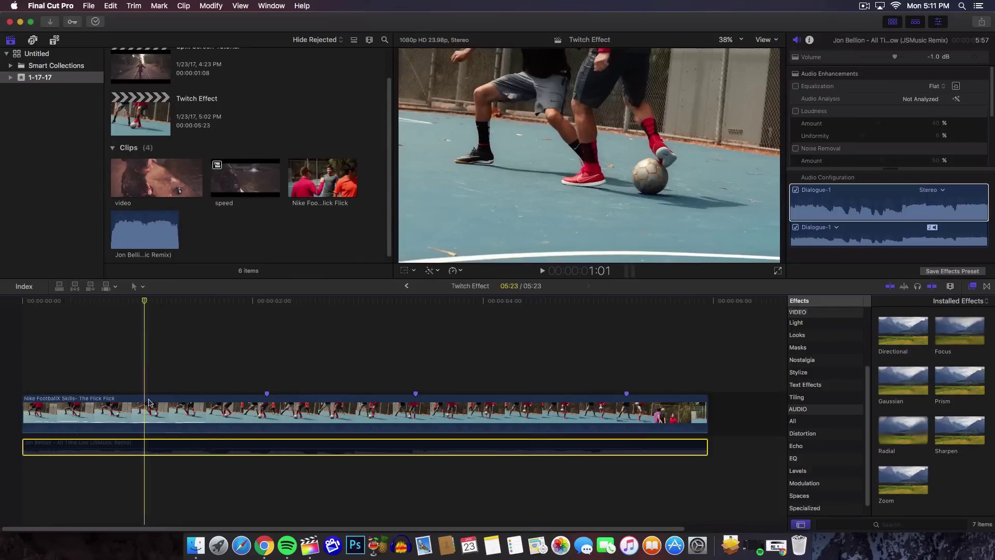
left_click(157, 412)
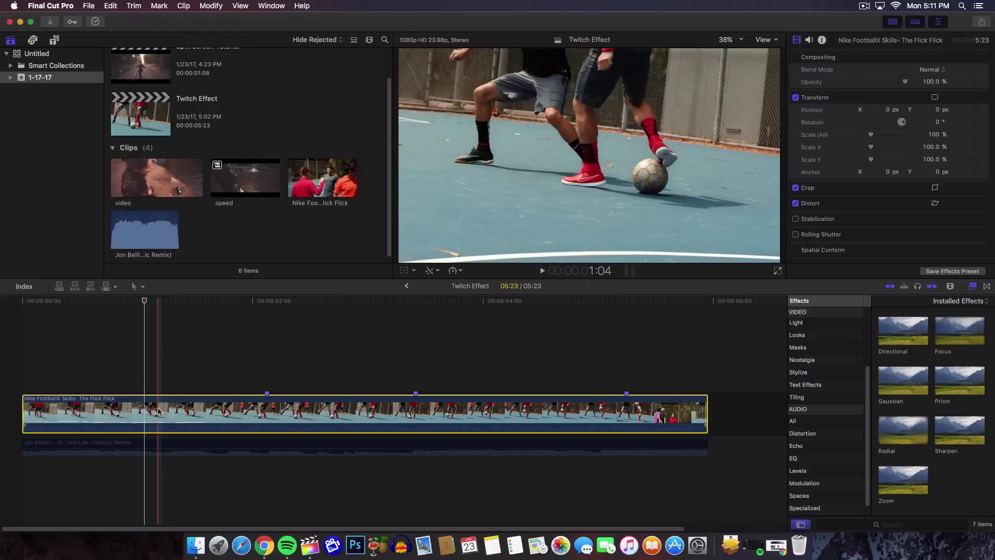
left_click(296, 445)
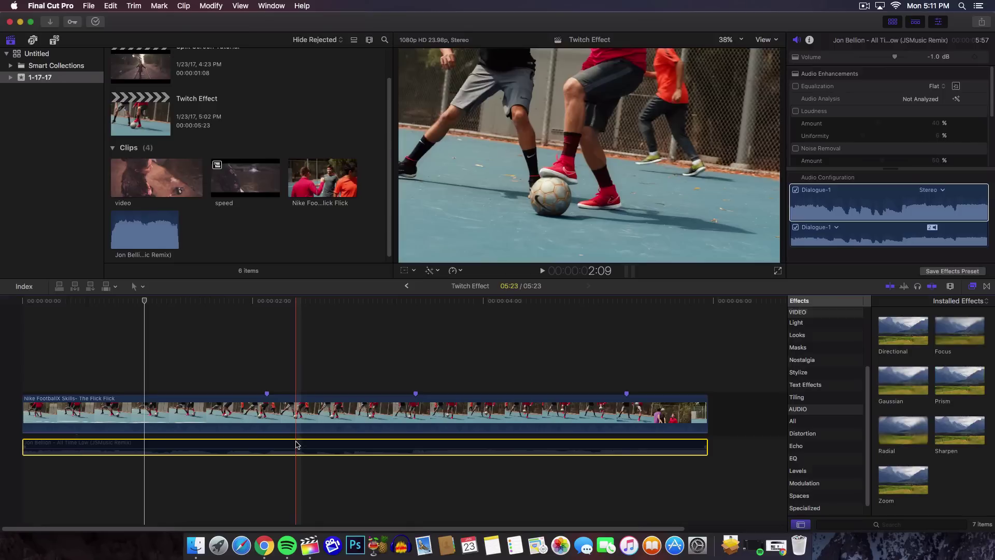
left_click(283, 415)
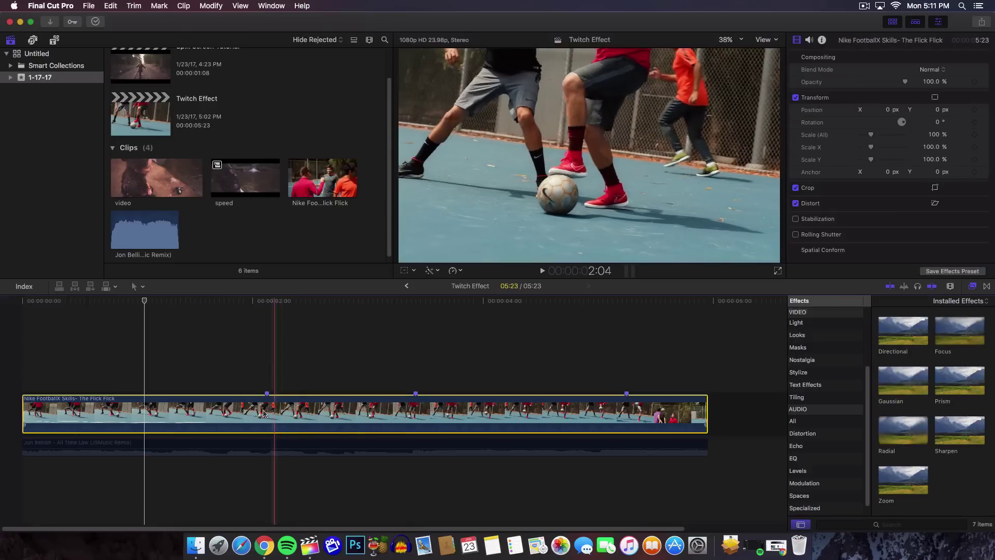
left_click(262, 303)
Scrub to find the beats near two seconds eleven frames, just past three seconds, and near five seconds
left_click_drag(263, 306, 356, 311)
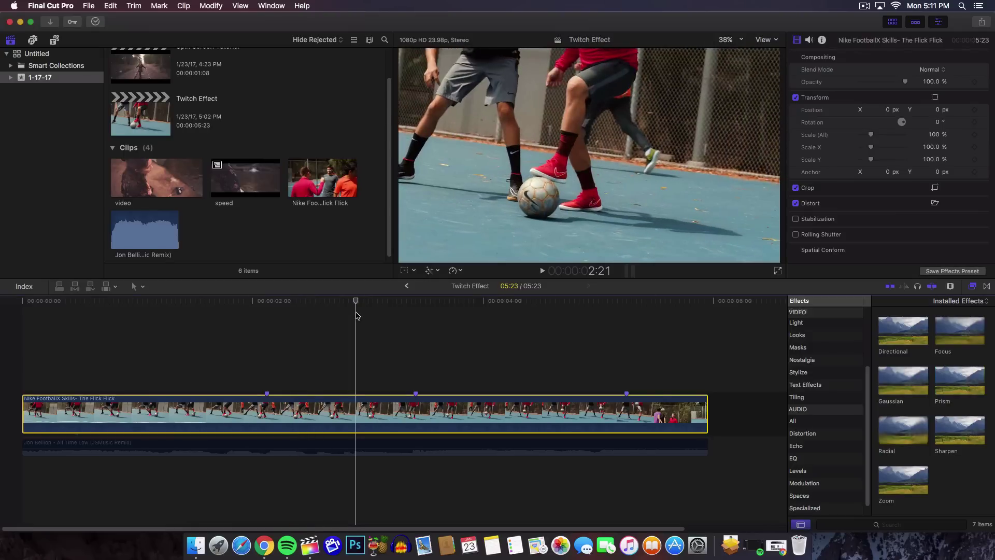
left_click_drag(356, 311, 423, 401)
left_click(310, 306)
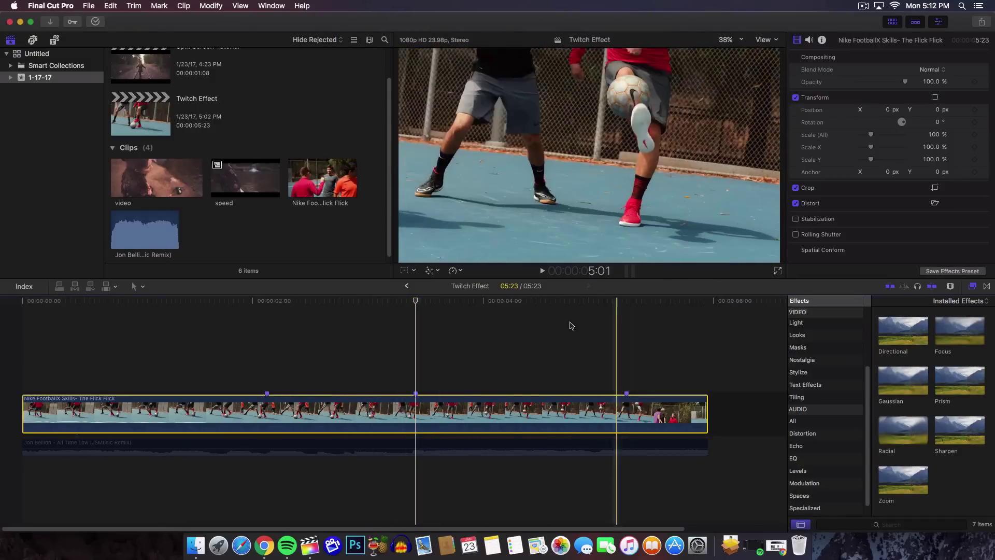
left_click_drag(580, 306, 405, 315)
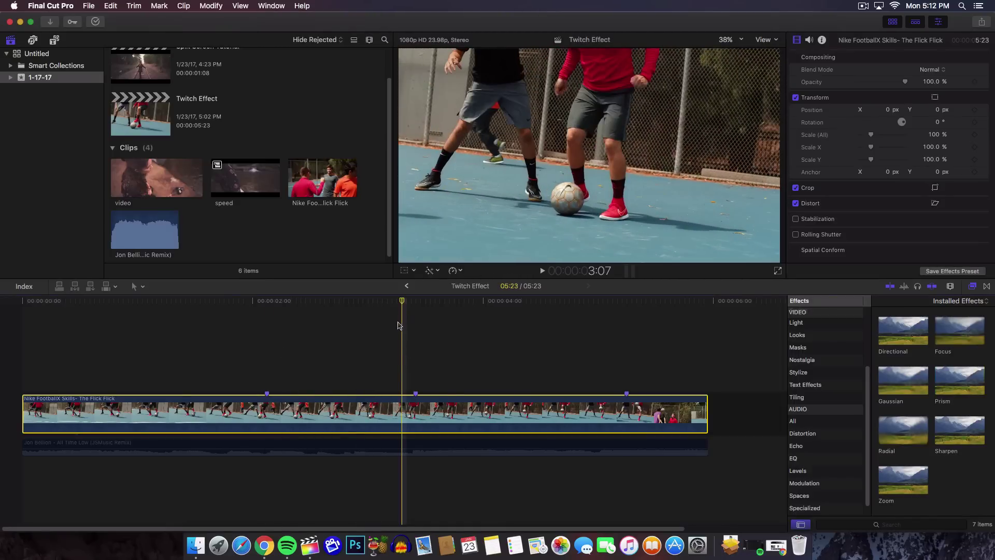
left_click(394, 443)
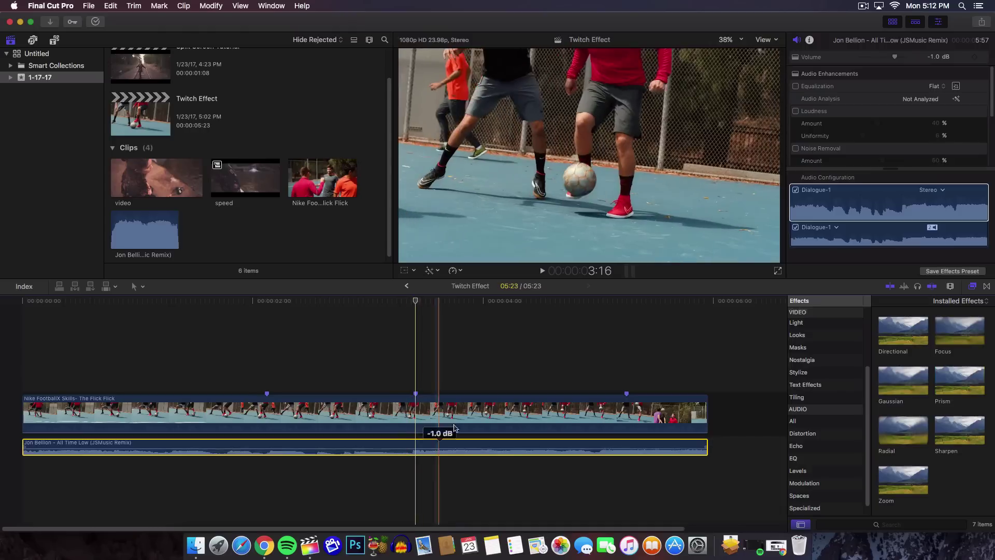
left_click(398, 409)
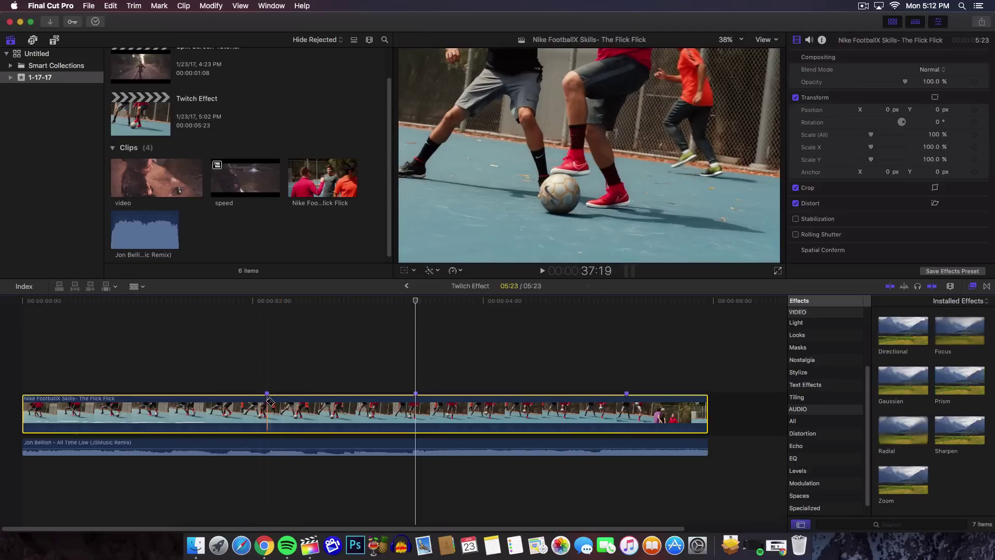
Blade the football clip at the three beat points
key("b")
left_click(272, 409)
left_click(416, 412)
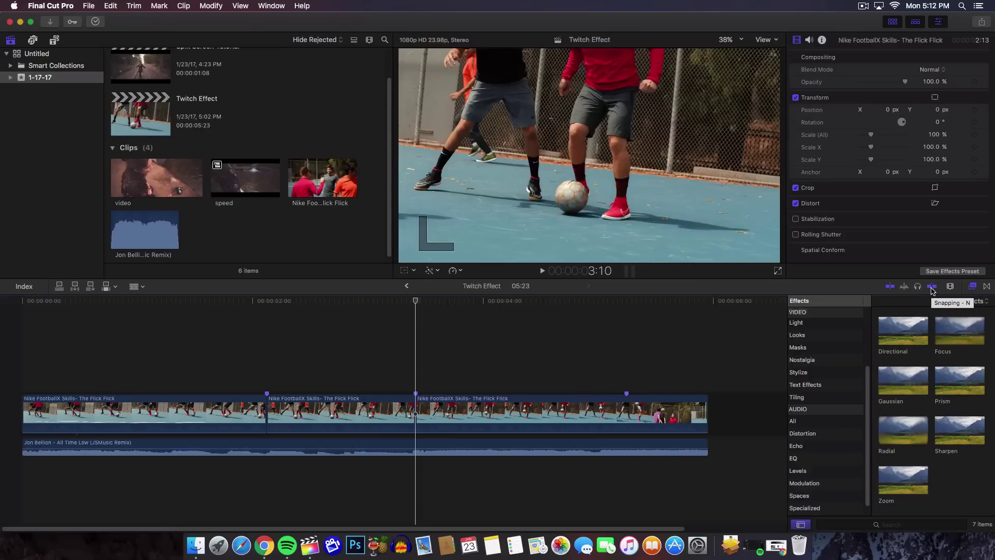
key("super+b")
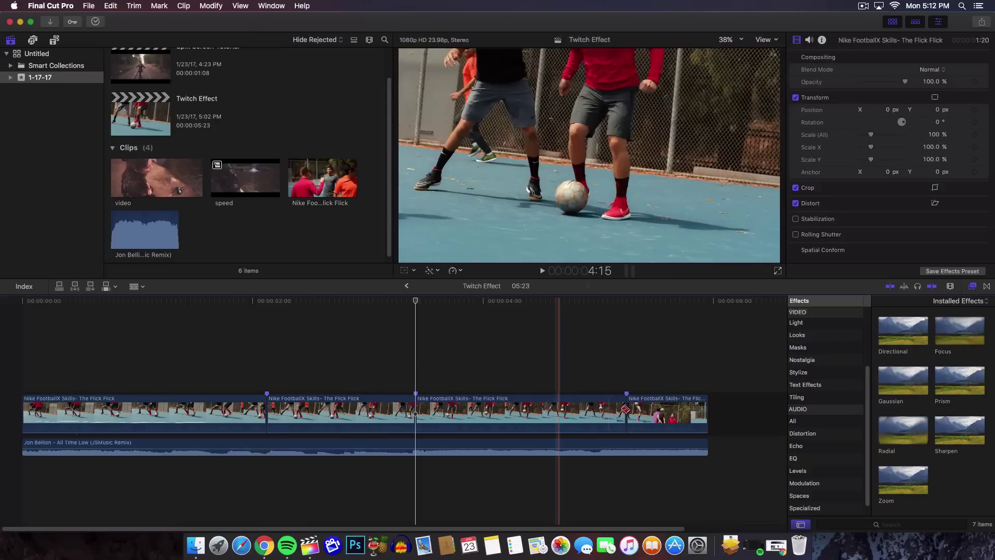
Return to the Select tool, check the second and third pieces, then deselect them
key("a")
left_click(298, 410)
left_click(437, 409)
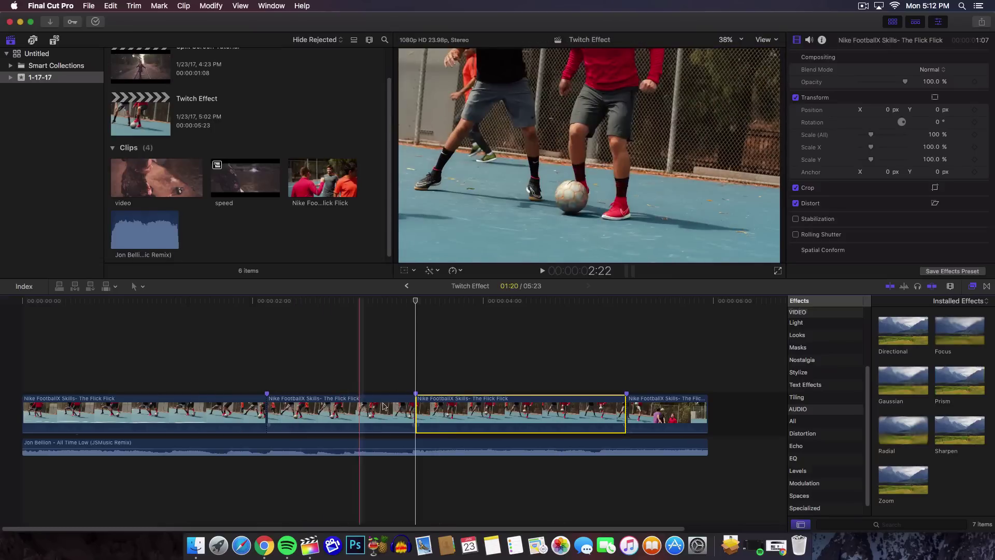
left_click(404, 410)
left_click(438, 410)
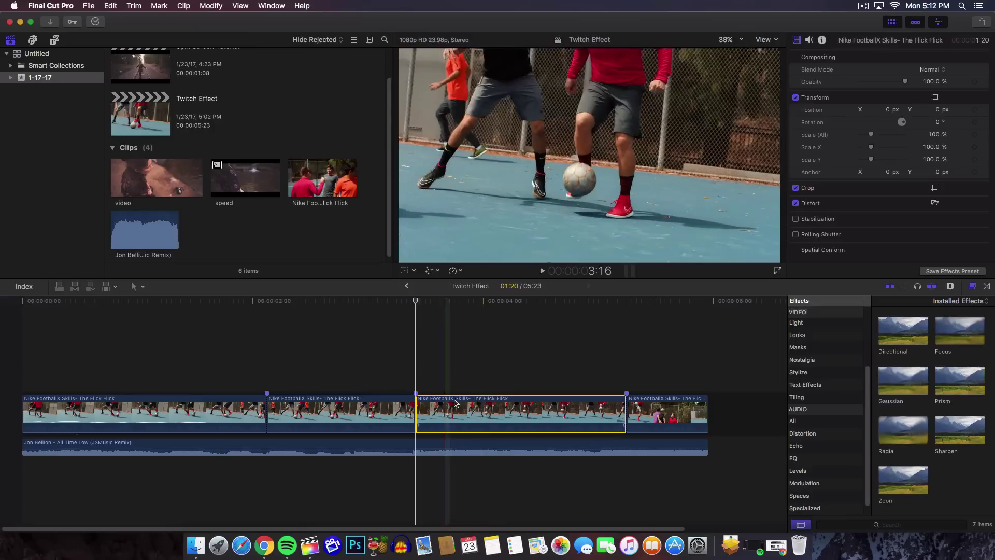
left_click(433, 306)
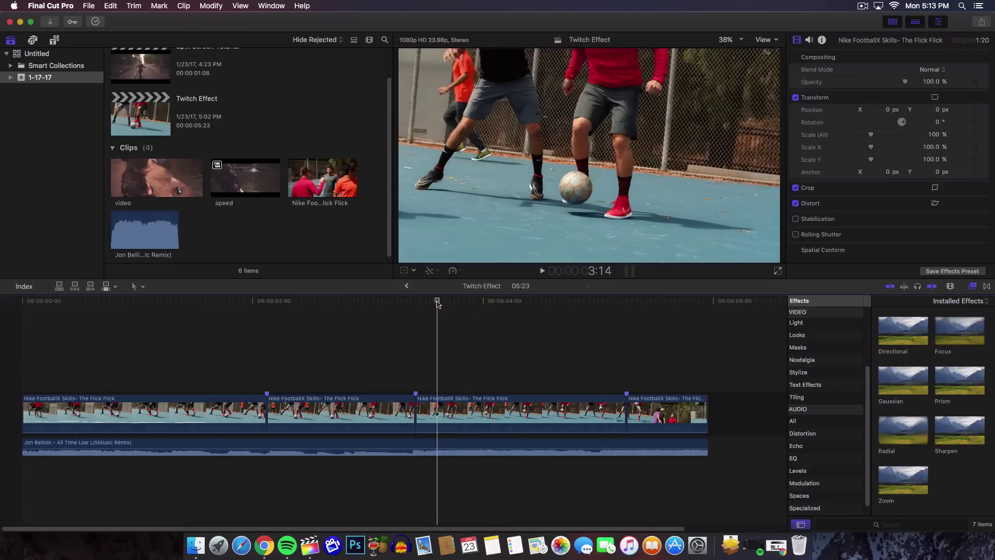
Select the third clip piece and shrink the viewer to 25%
left_click(442, 410)
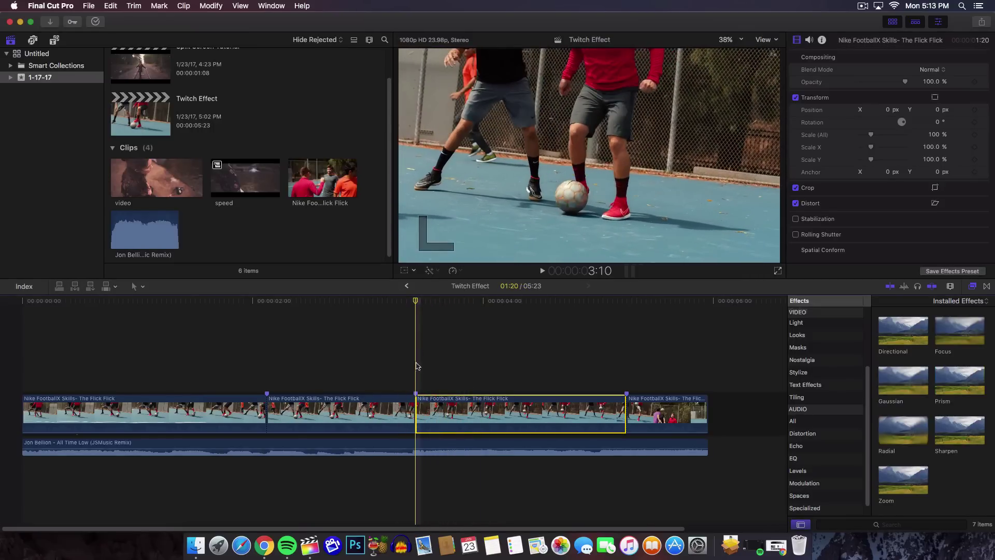
left_click(731, 41)
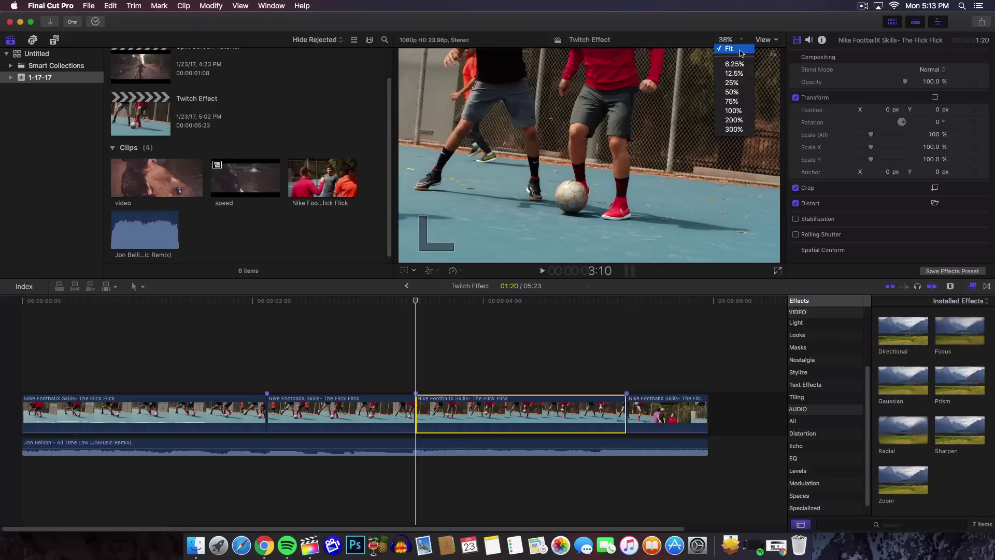
left_click(736, 83)
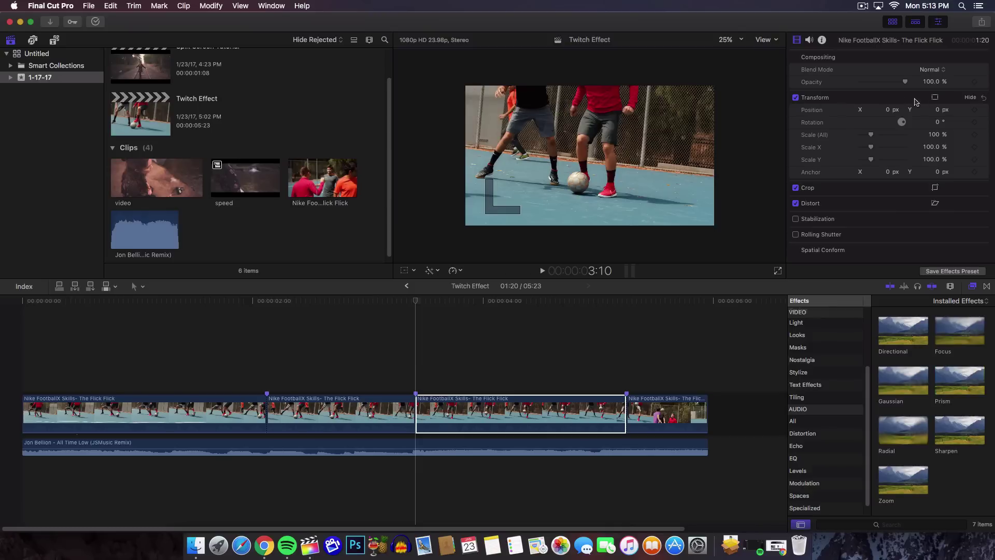
Add a starting Position keyframe at the third piece's first frame, then move a few frames in
left_click(971, 98)
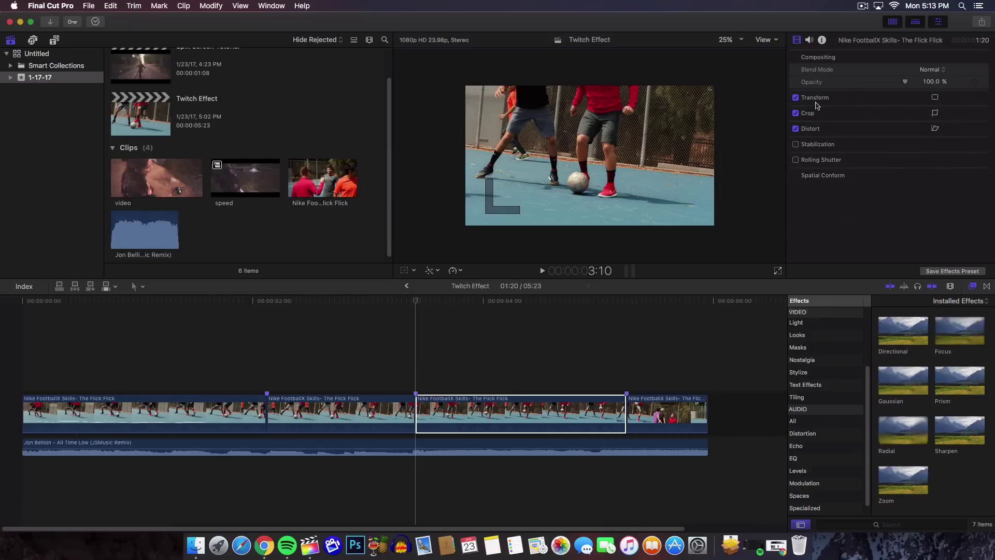
left_click(971, 98)
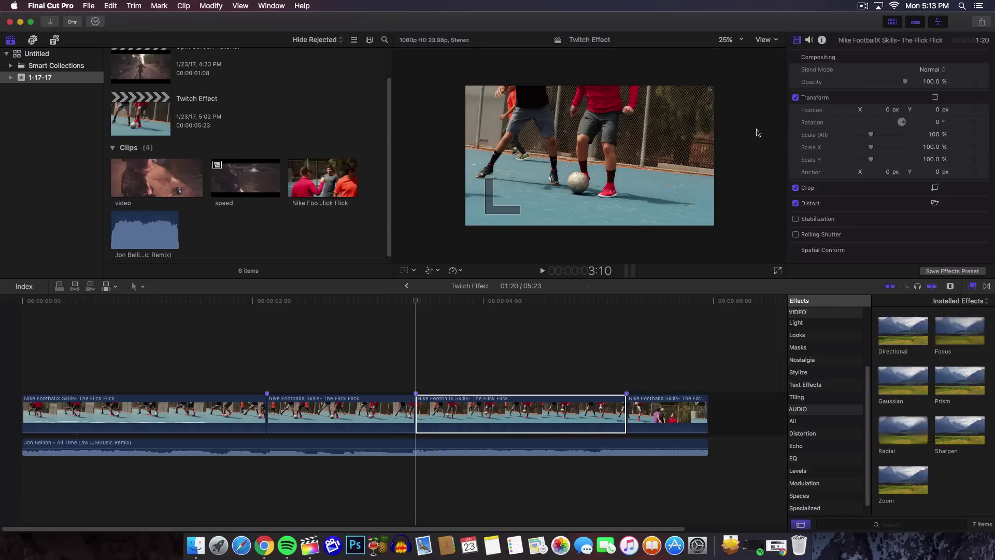
left_click(418, 307)
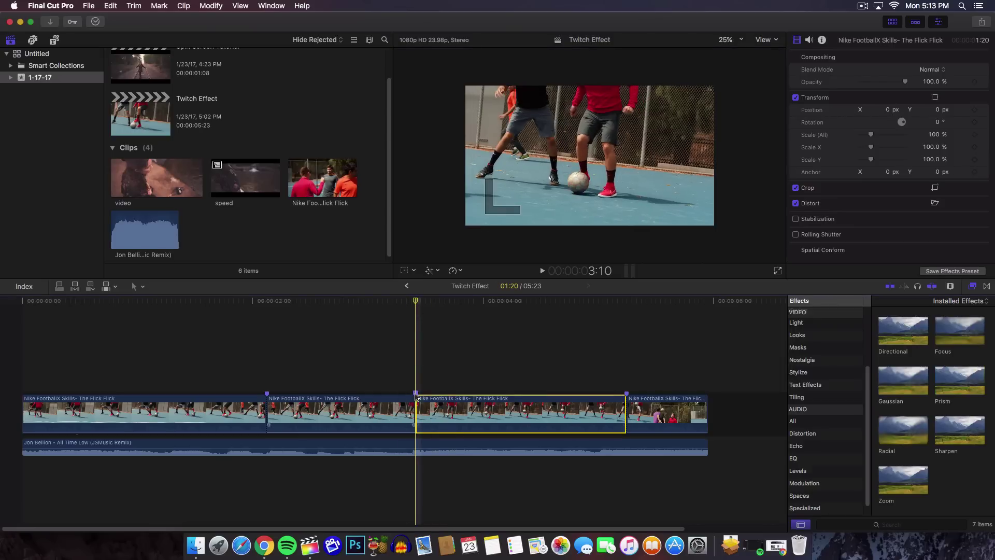
left_click_drag(412, 443, 411, 447)
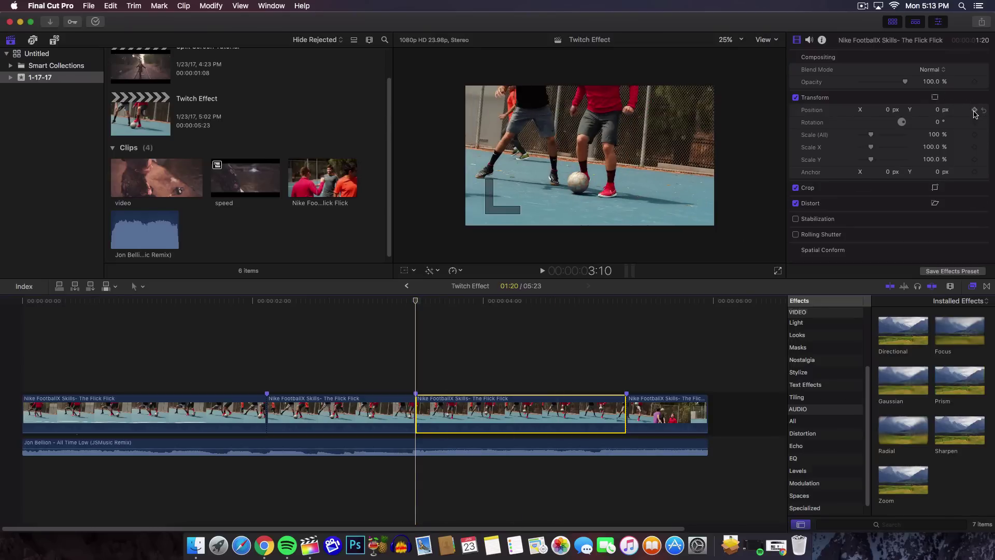
left_click(975, 110)
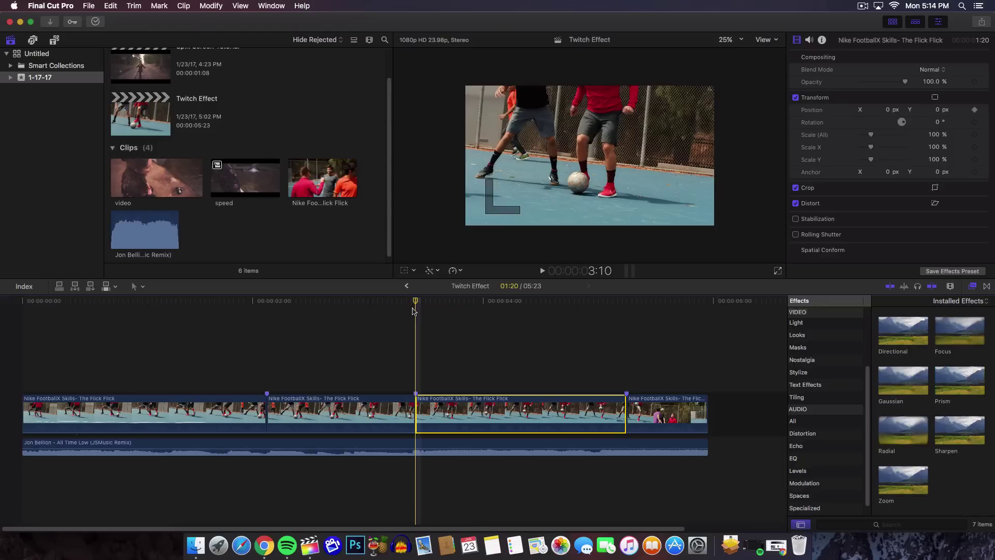
left_click(425, 300)
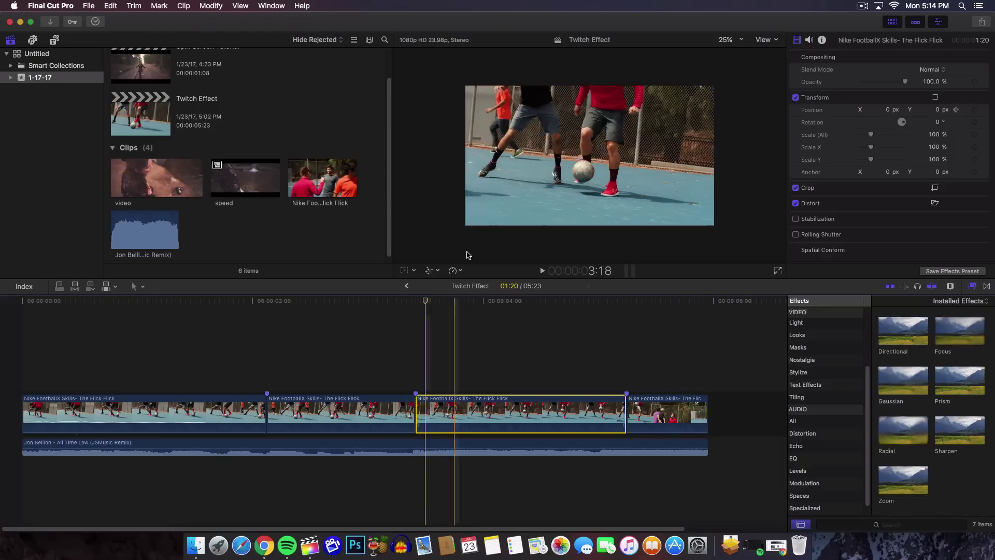
Scale the third clip to about 110% and key offset positions over the next few frames
left_click(405, 271)
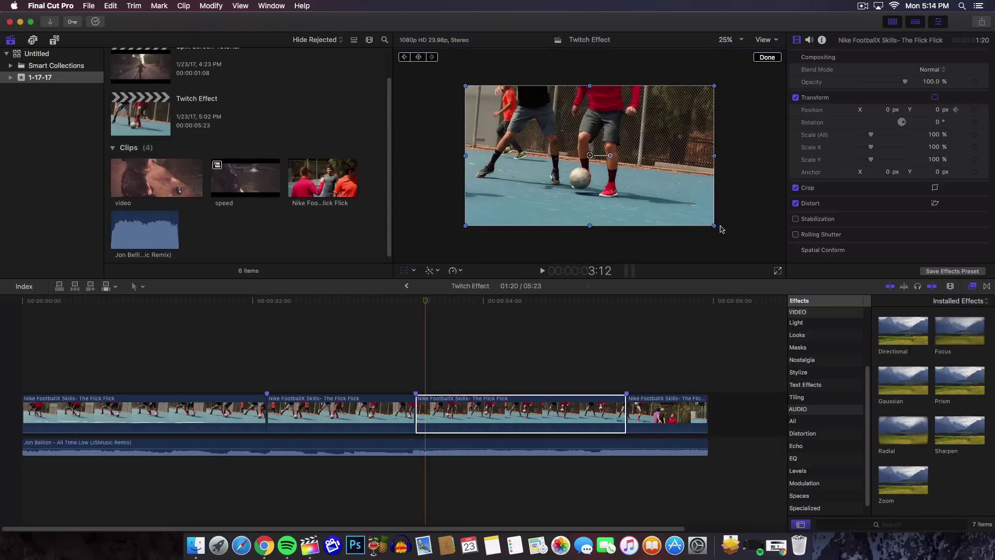
left_click_drag(715, 224, 722, 232)
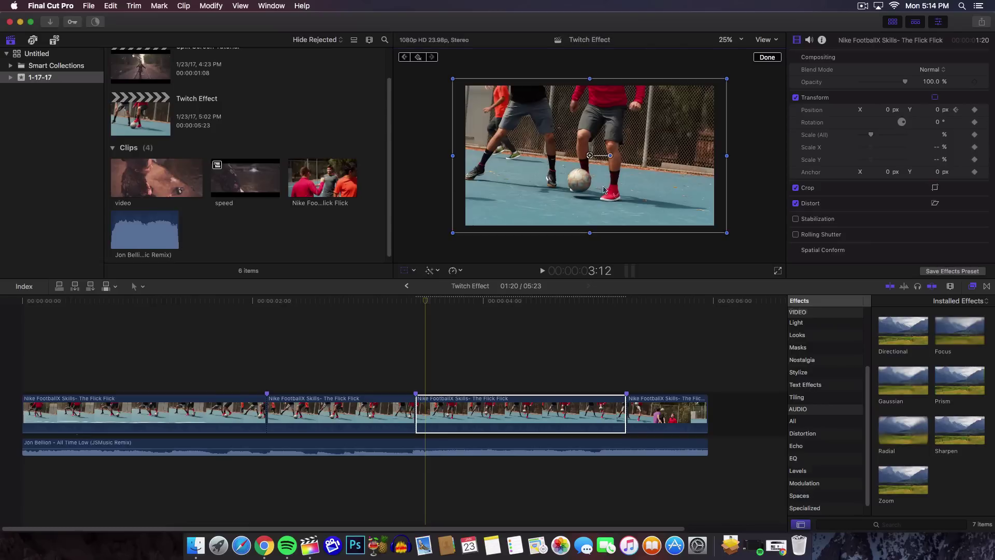
mouse_move(604, 189)
left_mouse_down()
mouse_move(642, 178)
mouse_move(641, 191)
mouse_move(609, 178)
left_mouse_up()
key("Right")
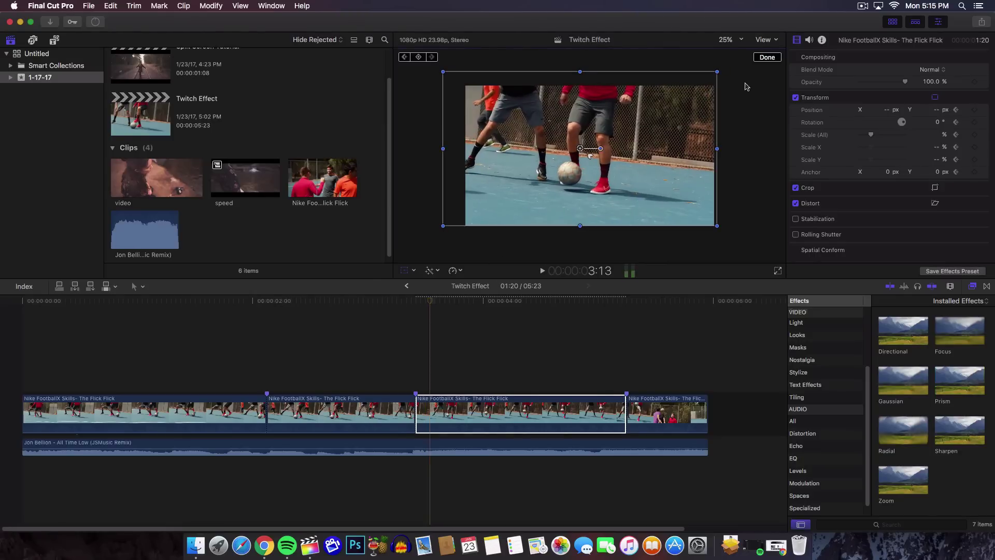
key("Right")
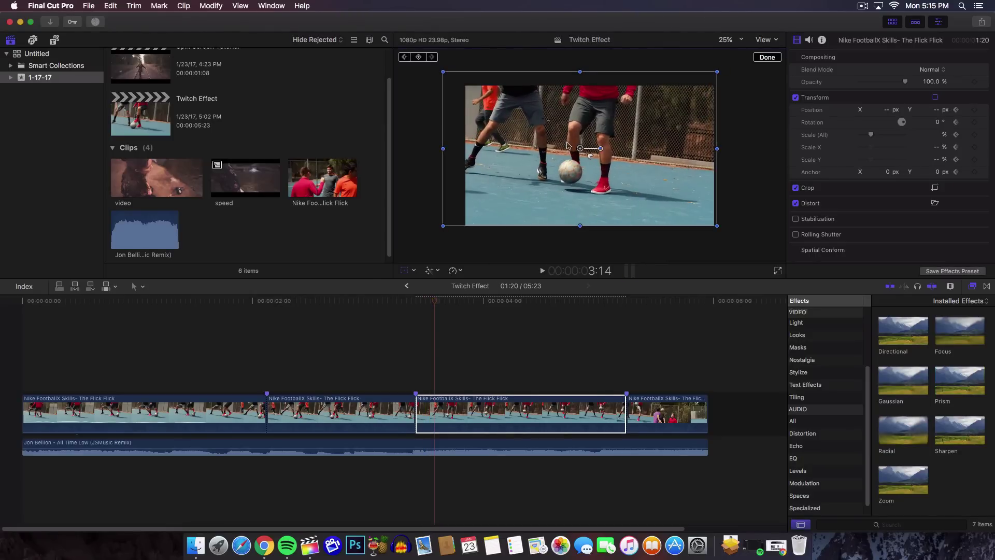
left_click_drag(567, 146, 567, 144)
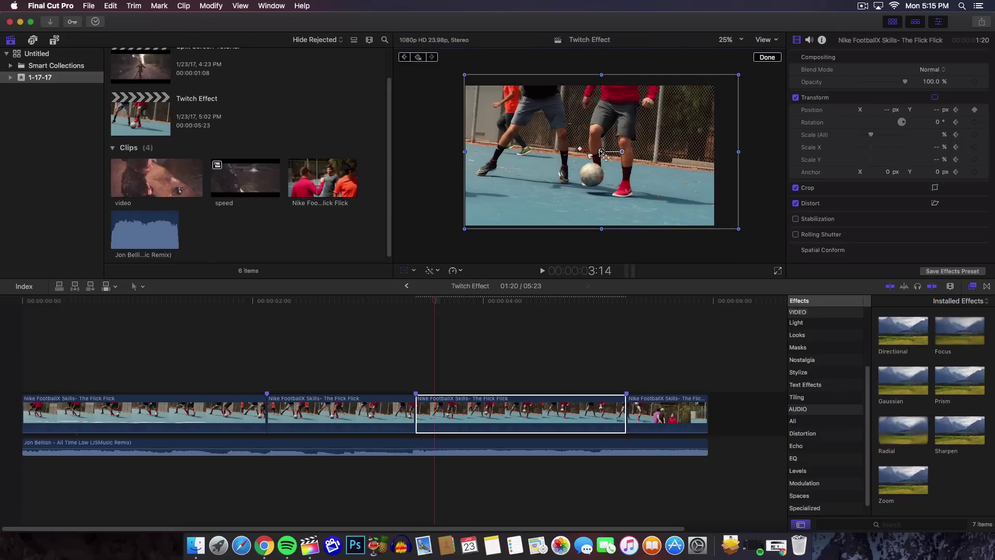
key("Right")
key("Right")
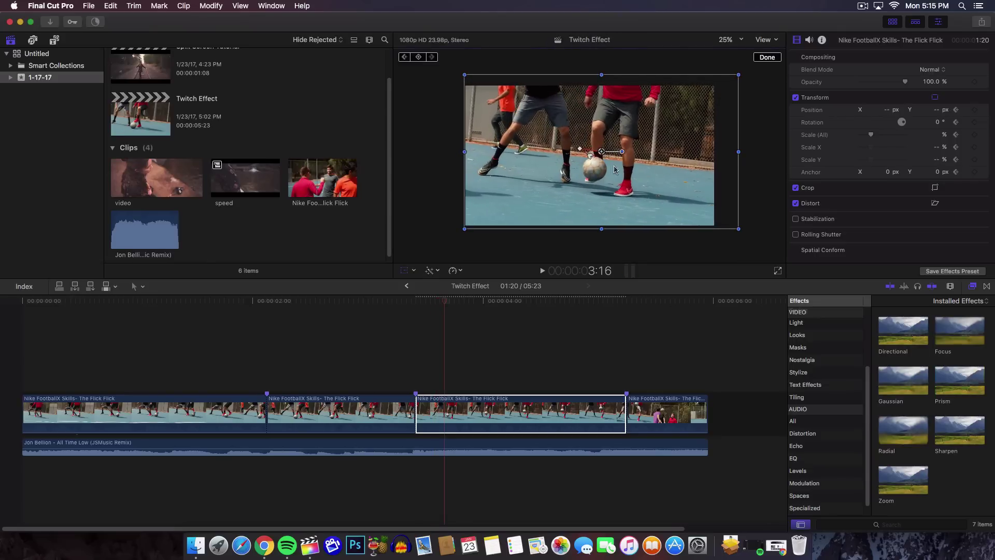
left_click_drag(618, 177, 615, 180)
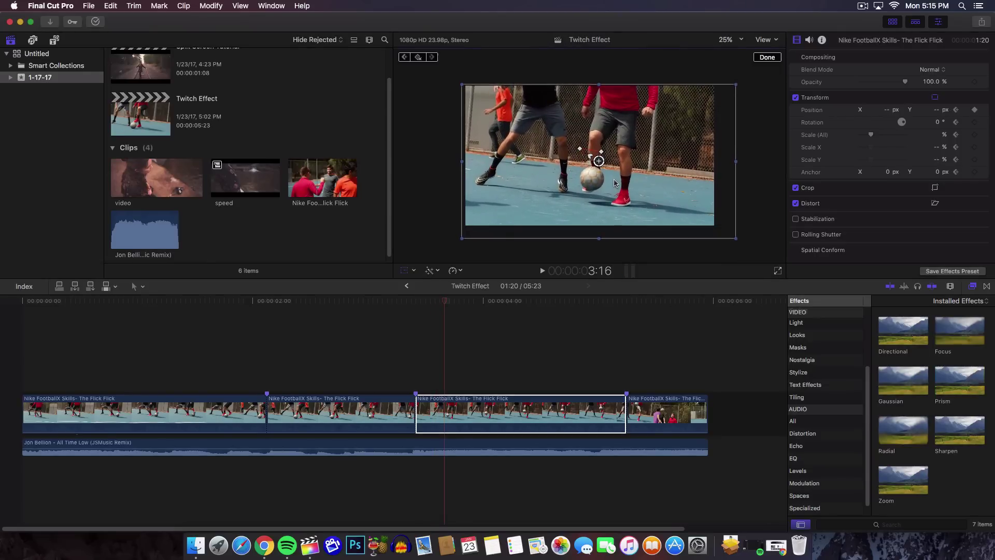
Play back the twitch animation twice and fit the viewer image to the window
left_click(415, 446)
key("space")
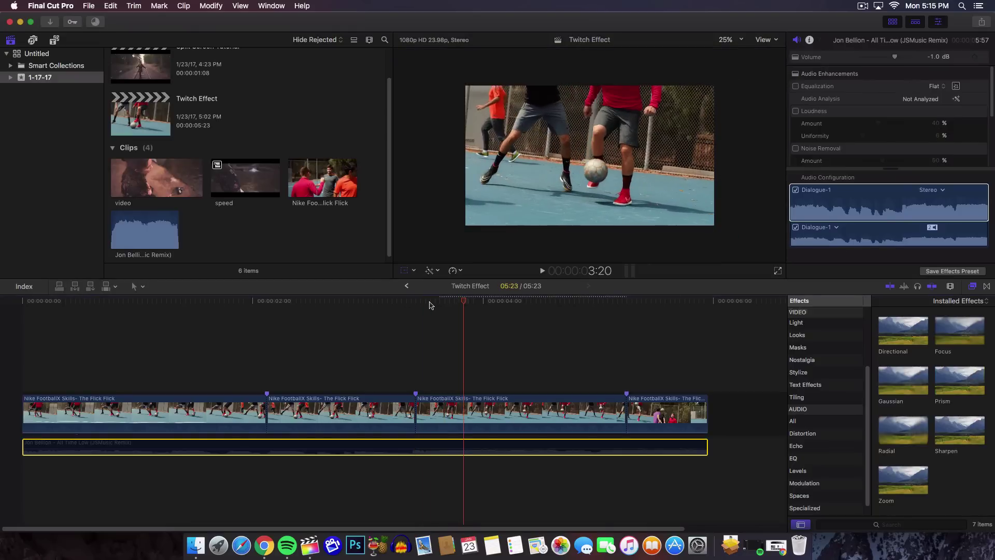
left_click(415, 306)
key("shift+t")
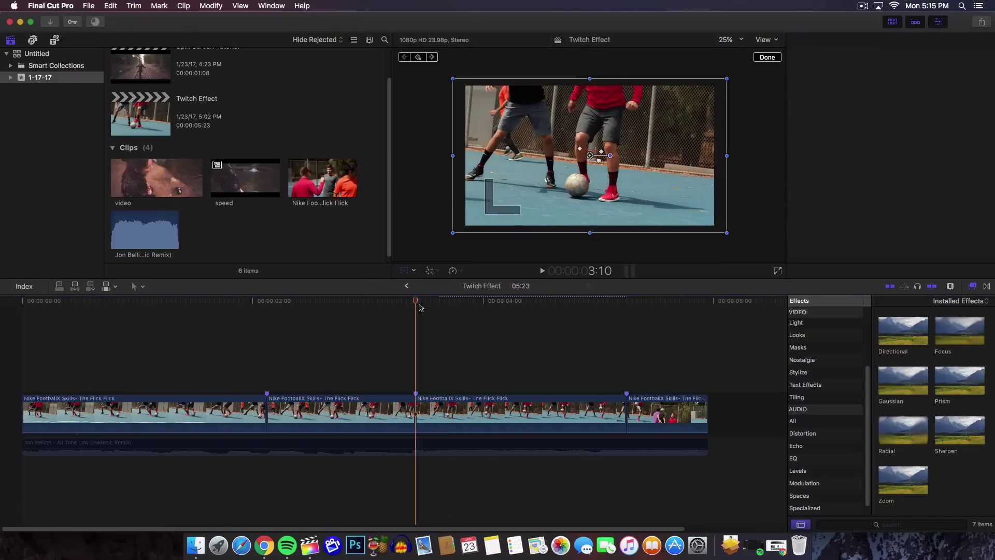
key("space")
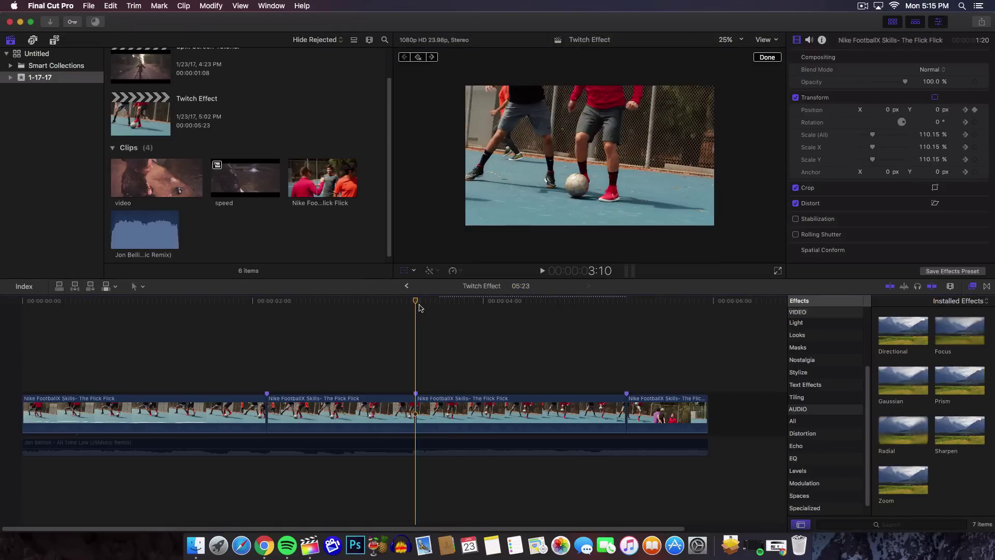
key("space")
left_click(434, 415)
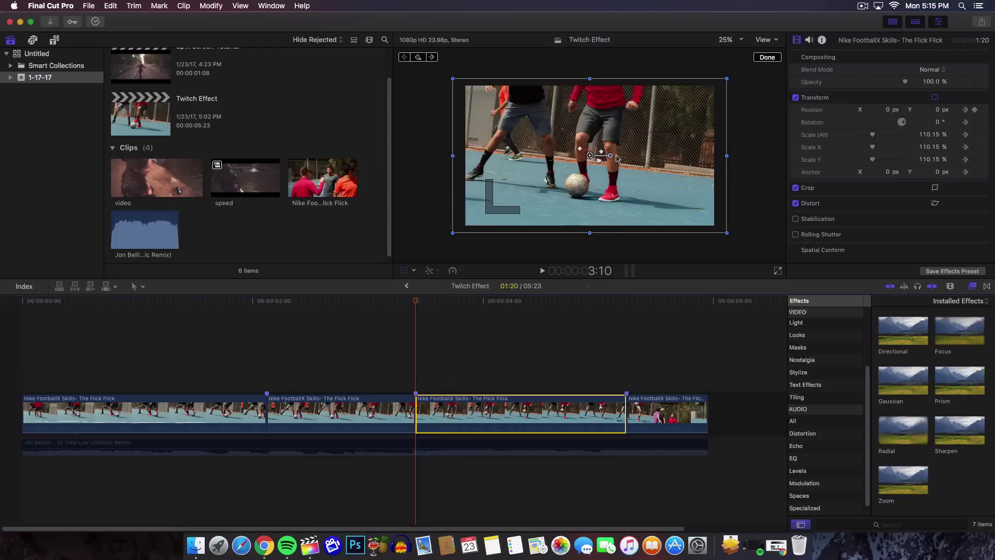
left_click(731, 40)
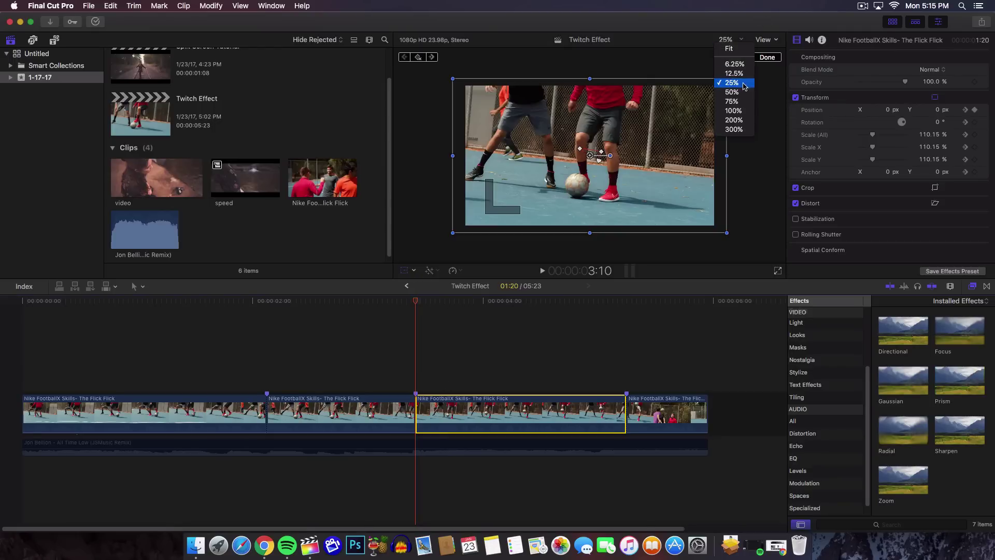
left_click(738, 50)
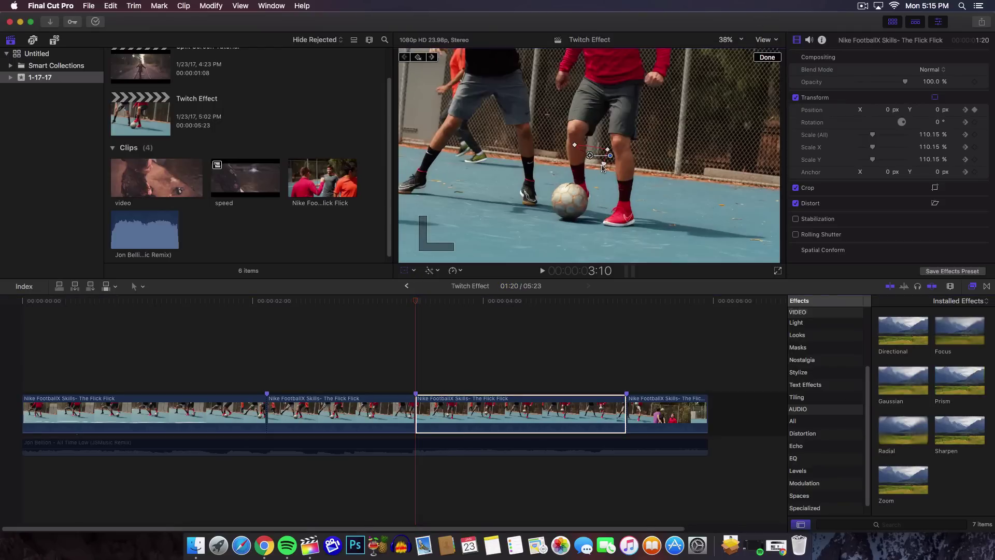
Return to the third clip's start and add another offset position a couple of frames in
left_click(418, 305)
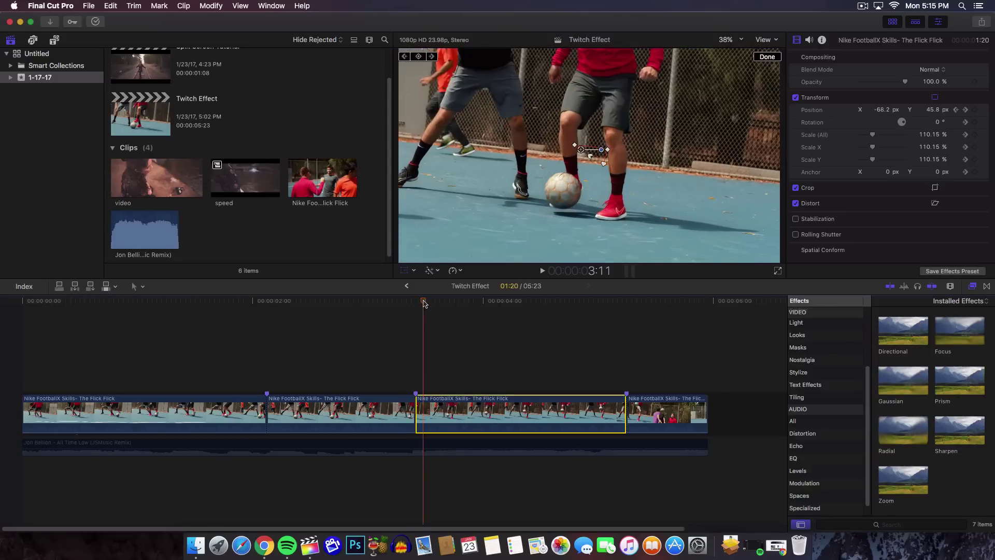
left_click_drag(421, 306, 433, 301)
left_click(418, 303)
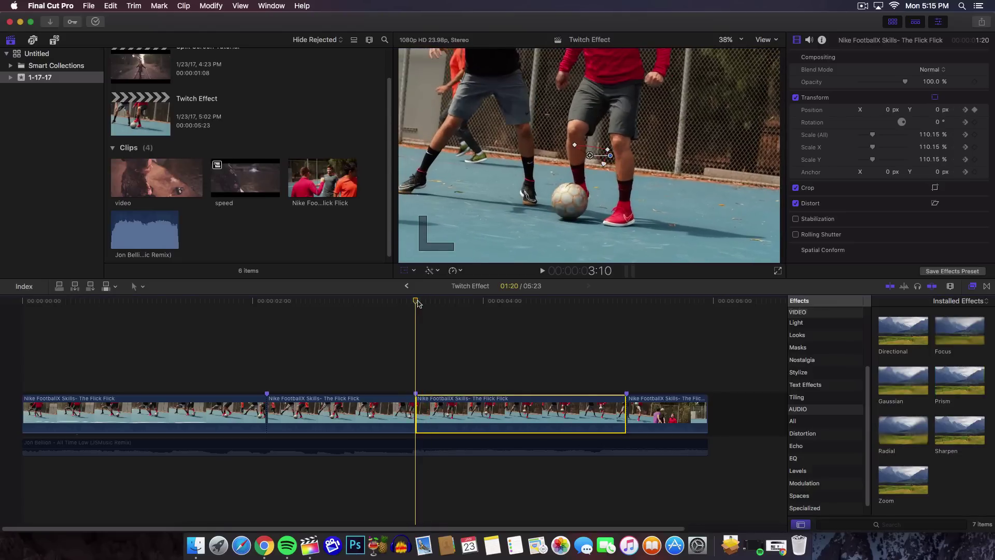
key("Right")
key("Right")
mouse_move(590, 156)
left_mouse_down()
mouse_move(582, 155)
mouse_move(603, 163)
left_mouse_up()
key("Right")
key("Right")
key("Right")
key("Right")
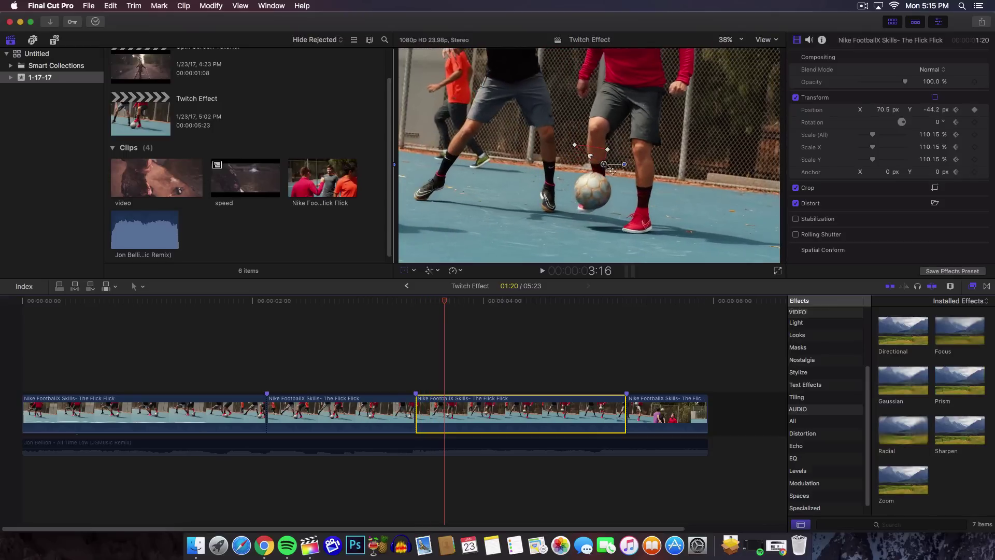
key("Left")
key("Left")
key("Left")
key("Left")
key("Left")
key("Left")
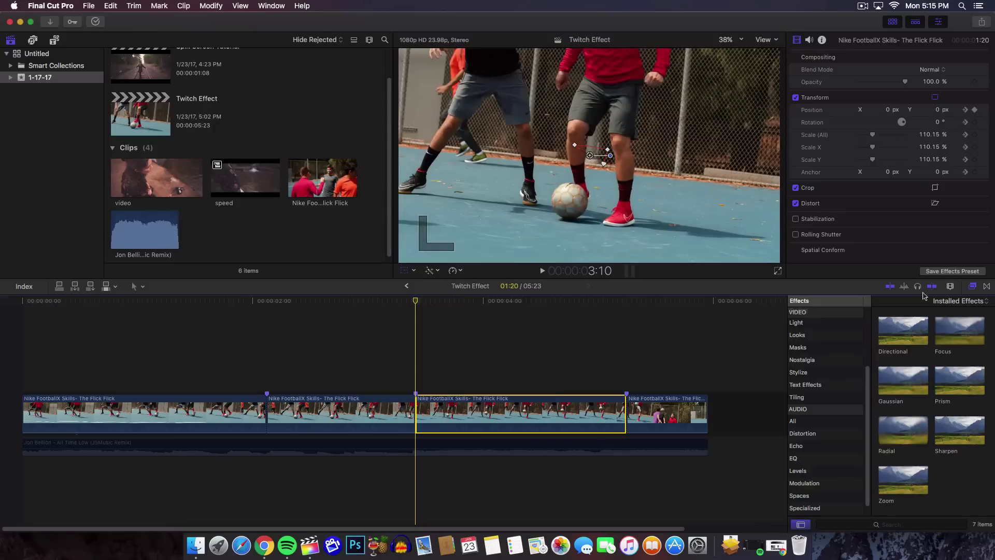
Choose the Stylize category and drag Bad TV onto the third football clip
scroll(820, 373, "up", 4)
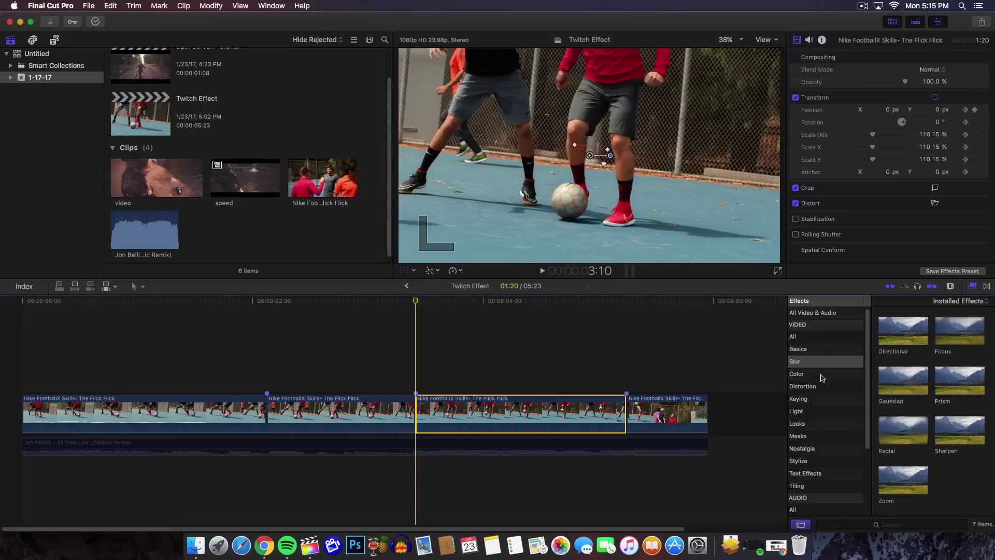
left_click(810, 464)
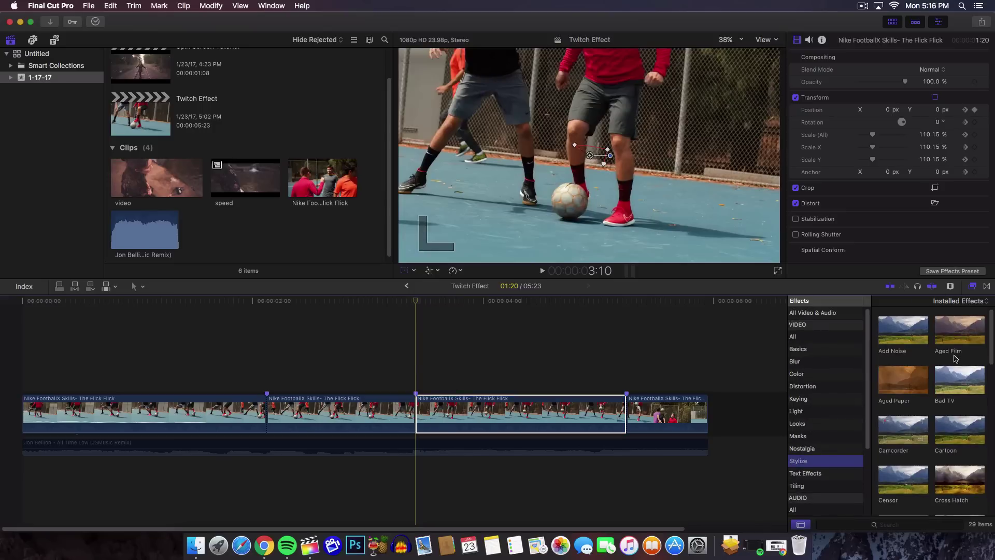
left_click(960, 373)
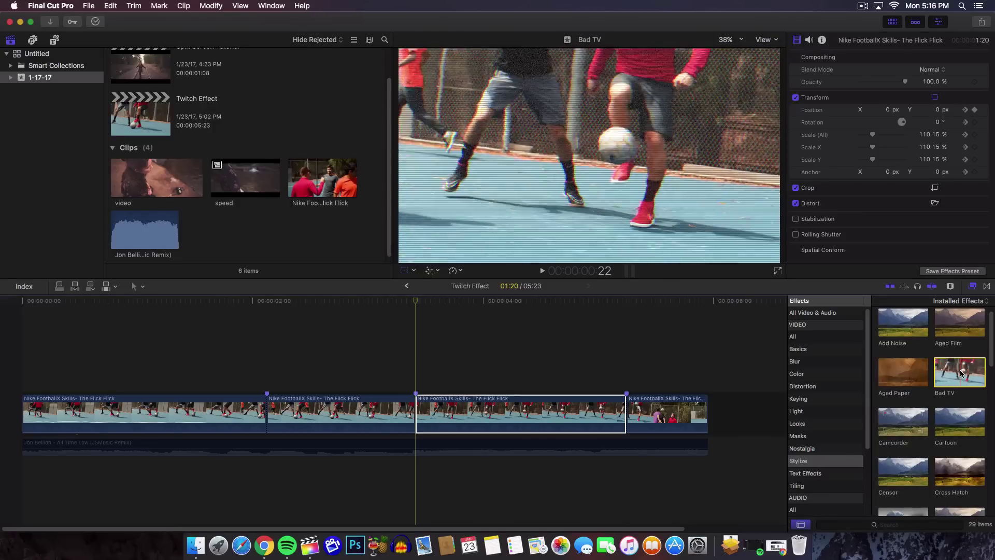
left_click_drag(962, 372, 433, 413)
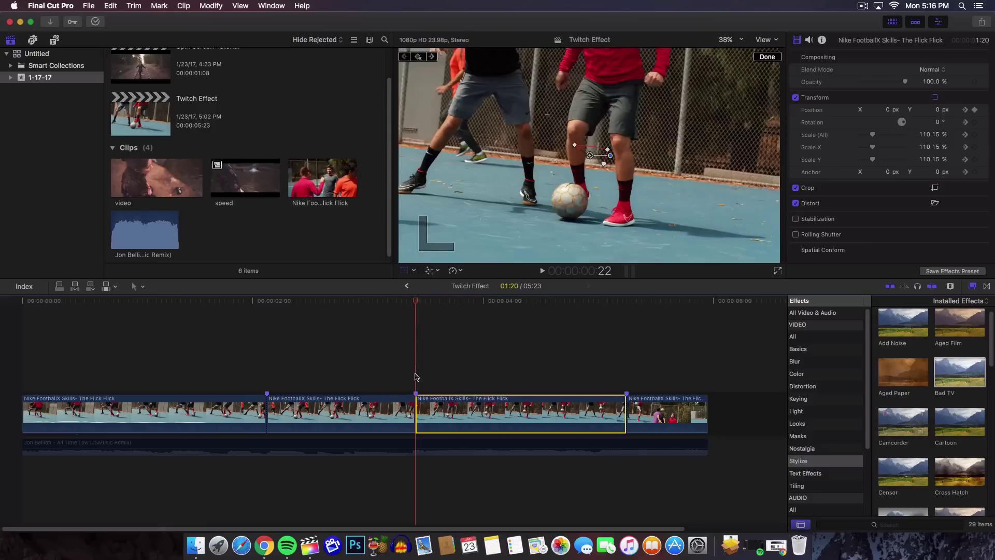
Copy the third clip, paste it as a connected clip, and shift it by -19
key("super+c")
key("Down")
key("alt+v")
type("-19")
key("Return")
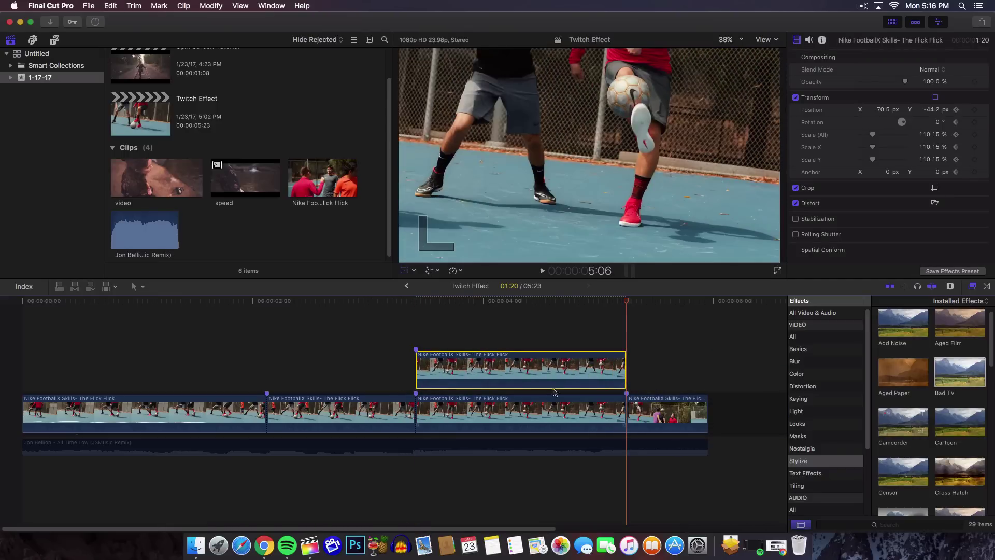
Move the playhead to the clip's start and drag Bad TV onto the connected copy
left_click(420, 303)
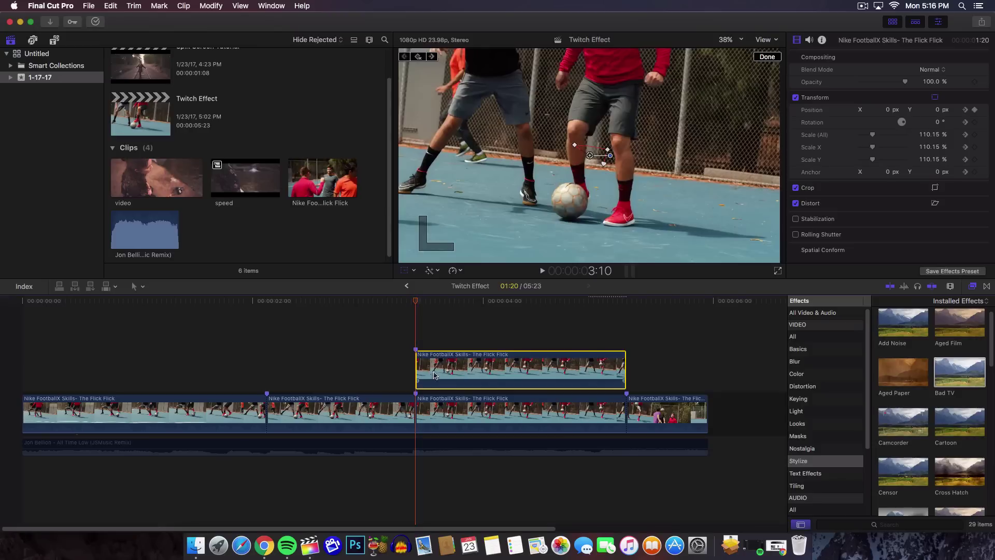
key("super+Down")
key("shift+t")
left_click(466, 383)
left_click_drag(984, 383, 554, 370)
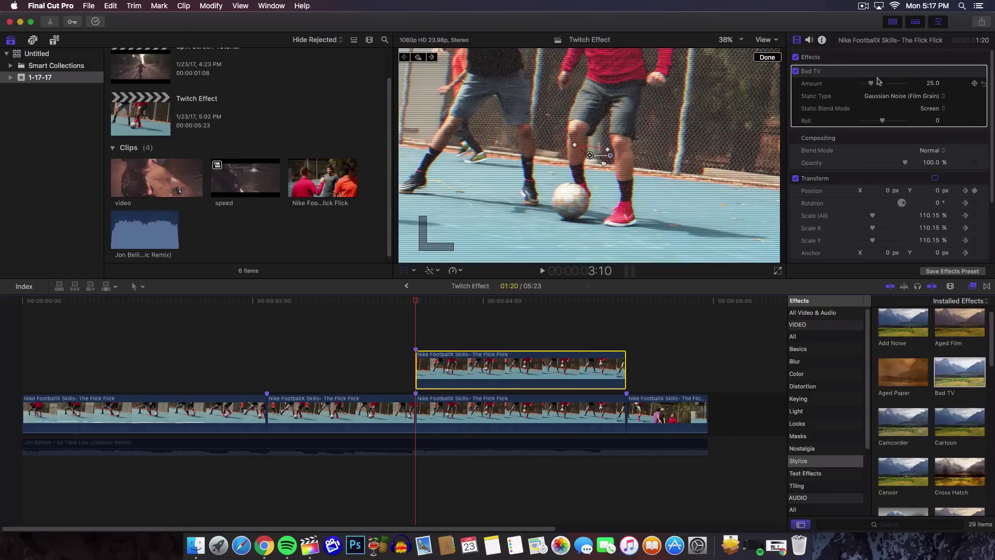
Raise the Bad TV Amount to 50.21 and set Static Type to TV static after trying White Noise
mouse_move(872, 84)
left_mouse_down()
mouse_move(895, 86)
mouse_move(862, 86)
mouse_move(884, 87)
left_mouse_up()
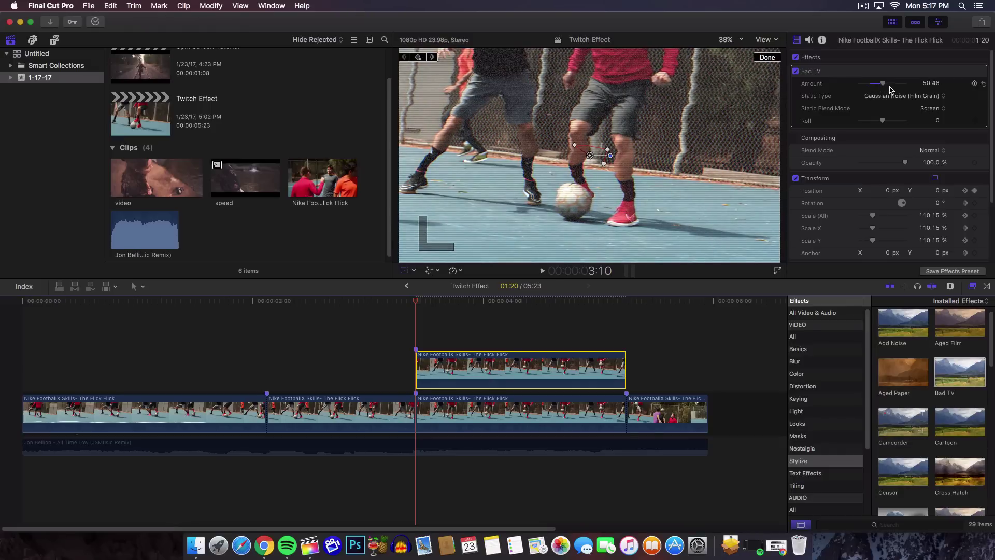
left_click(886, 96)
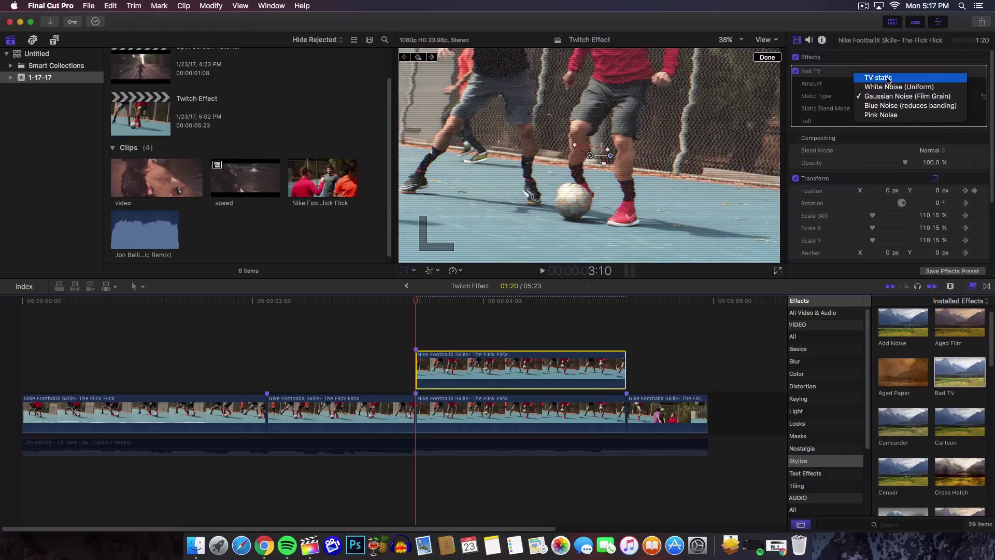
left_click(888, 78)
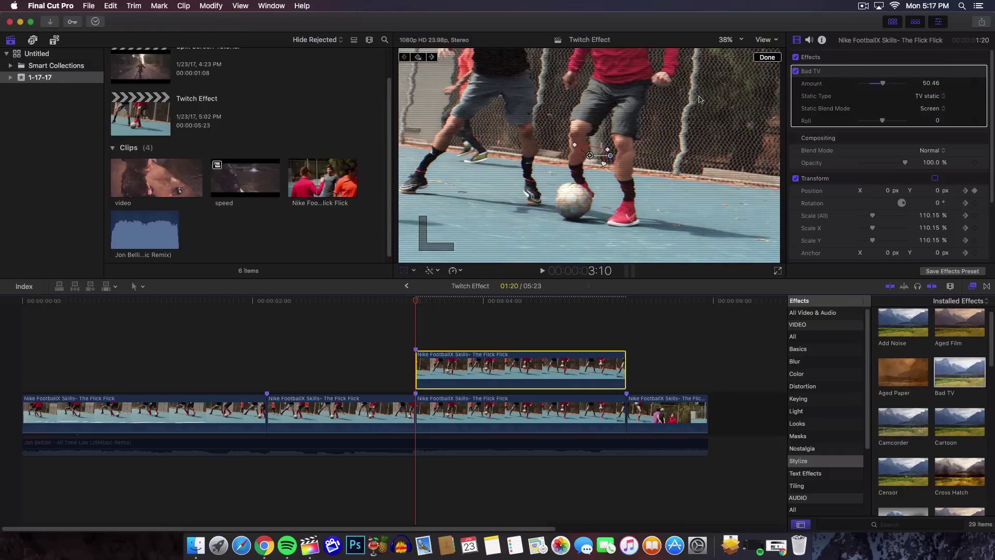
left_click(916, 94)
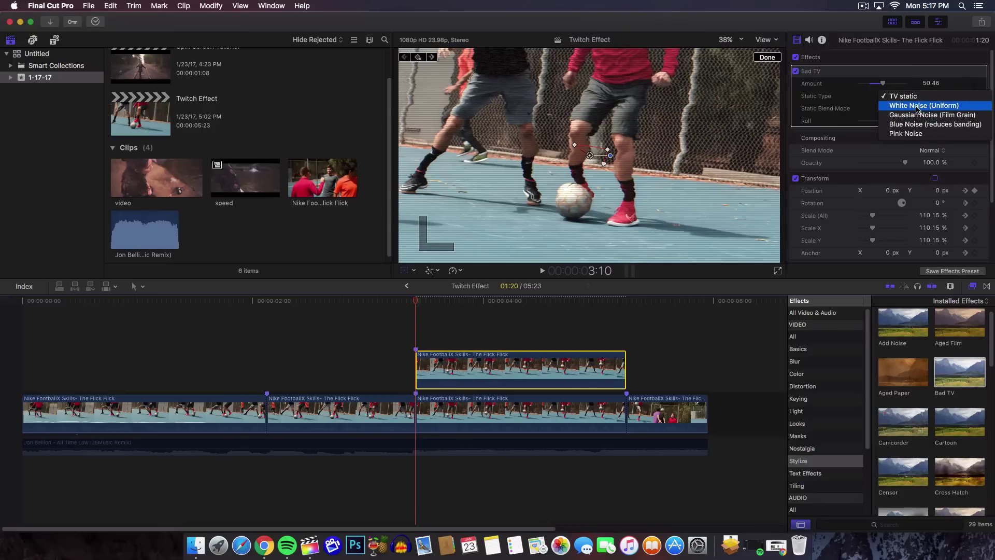
left_click(916, 106)
left_click(917, 97)
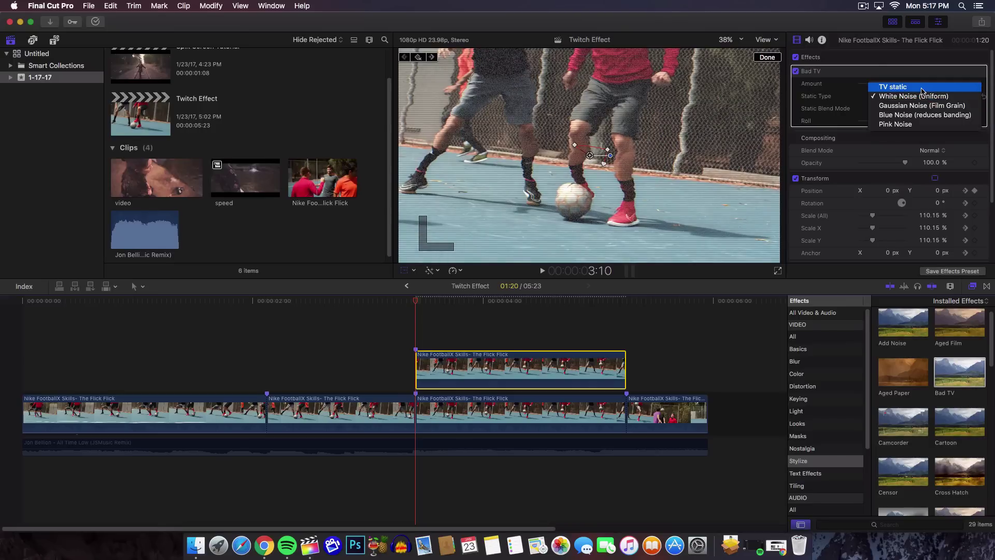
left_click(922, 89)
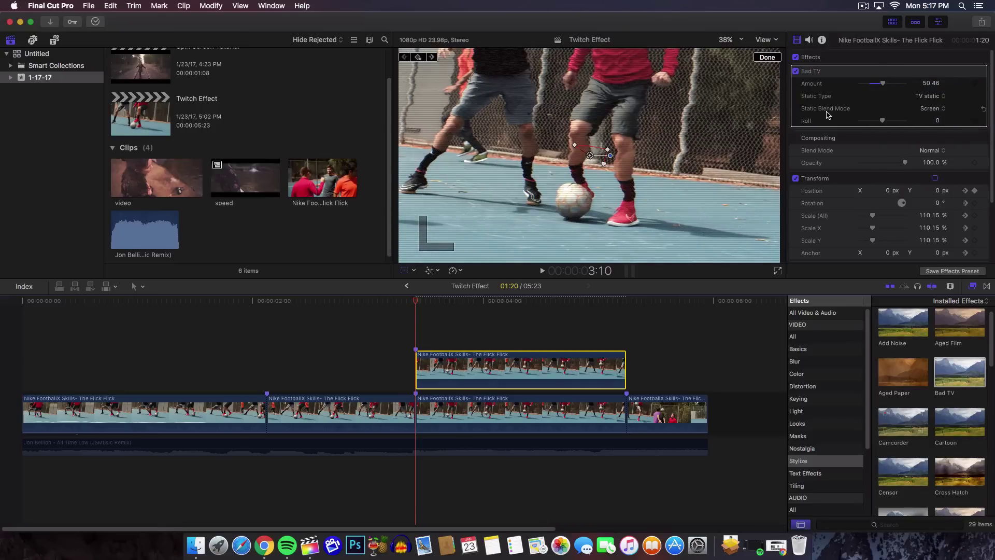
Try Multiply, Screen and Color Dodge static blend modes, settling on Soft Light
left_click(921, 109)
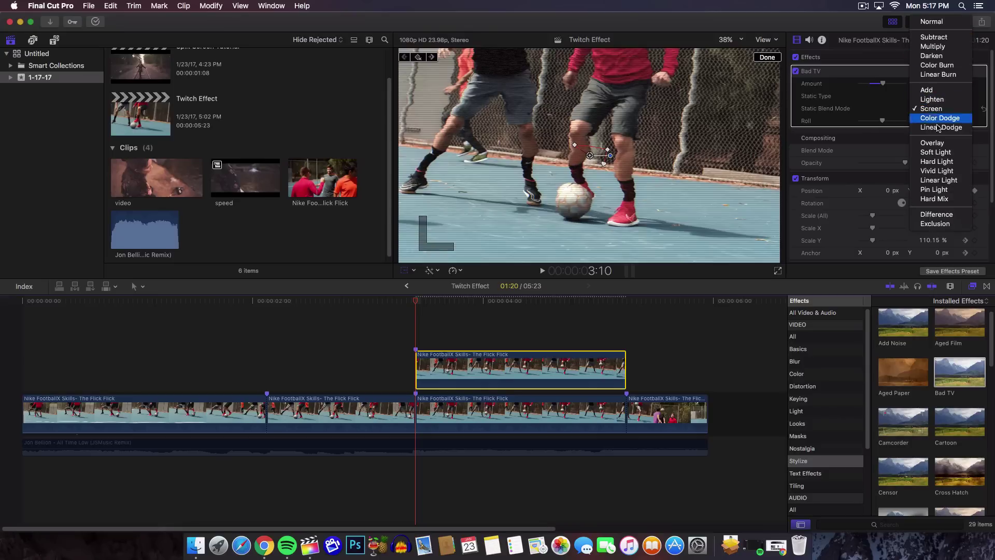
left_click(933, 46)
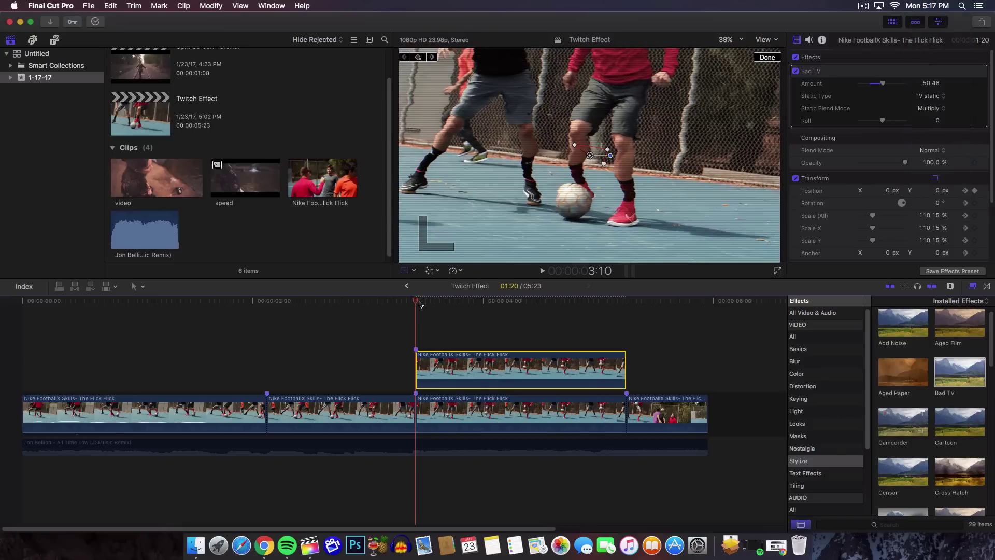
left_click_drag(419, 304, 455, 302)
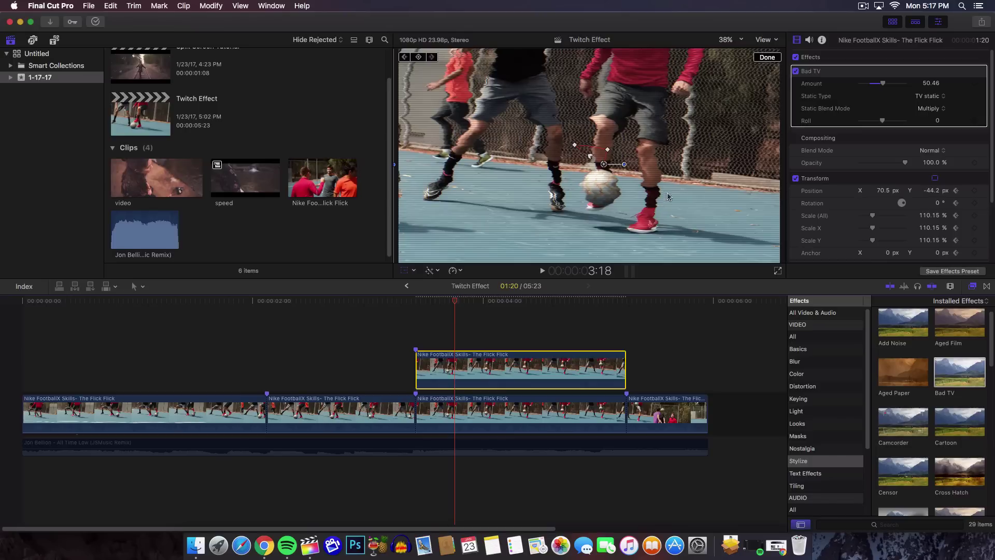
left_click(933, 110)
left_click(934, 166)
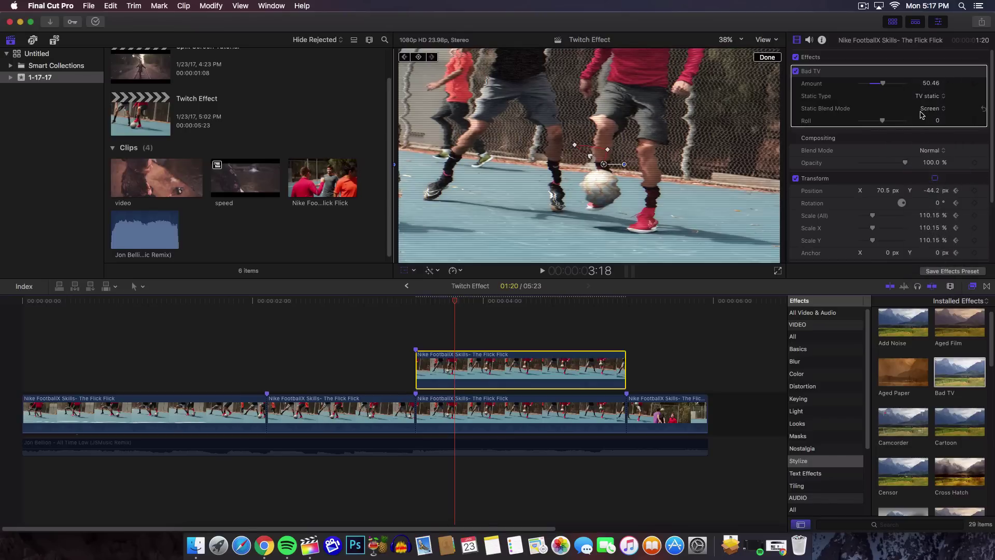
left_click(922, 114)
left_click(930, 118)
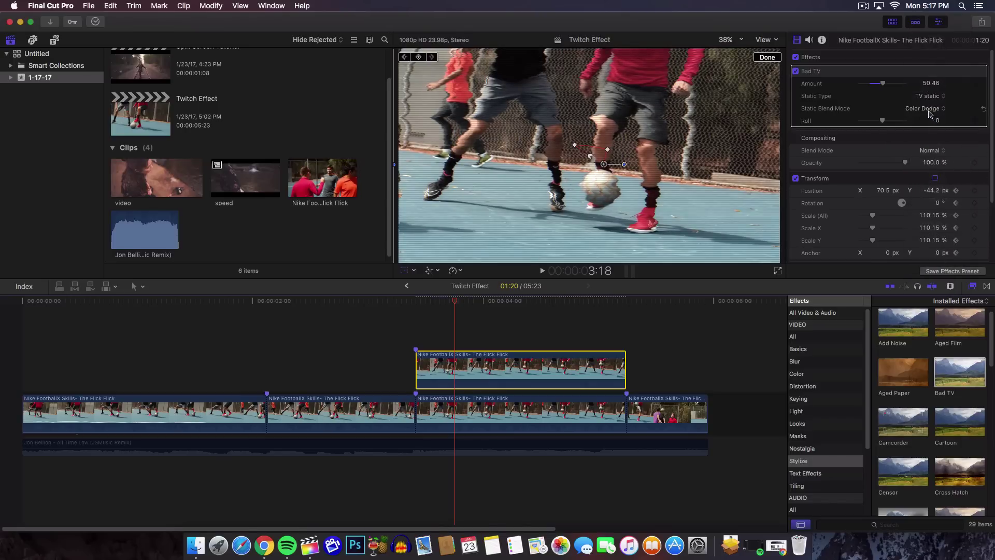
left_click(930, 115)
left_click(931, 139)
left_click(415, 309)
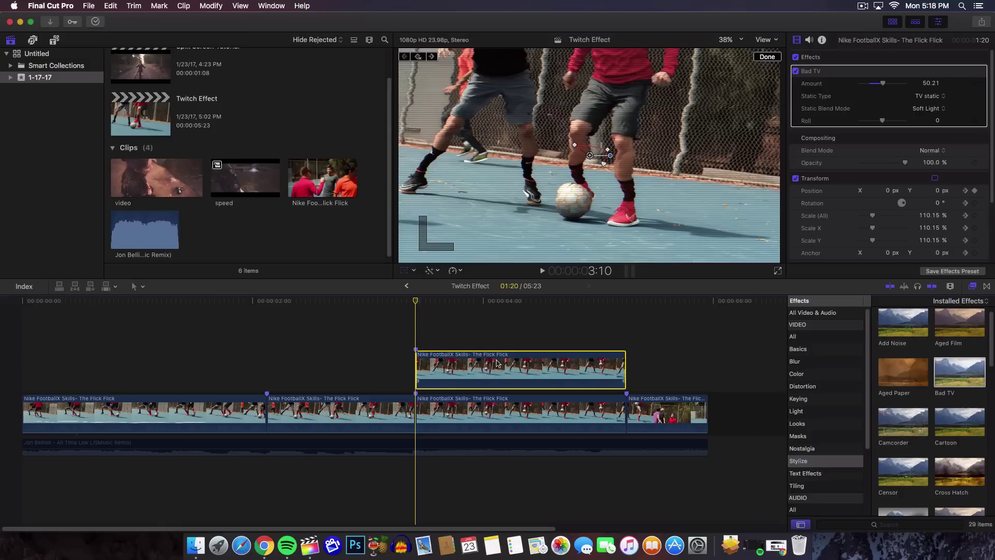
Scrub to the music drop and blade the upper and main clips there
left_click(496, 447)
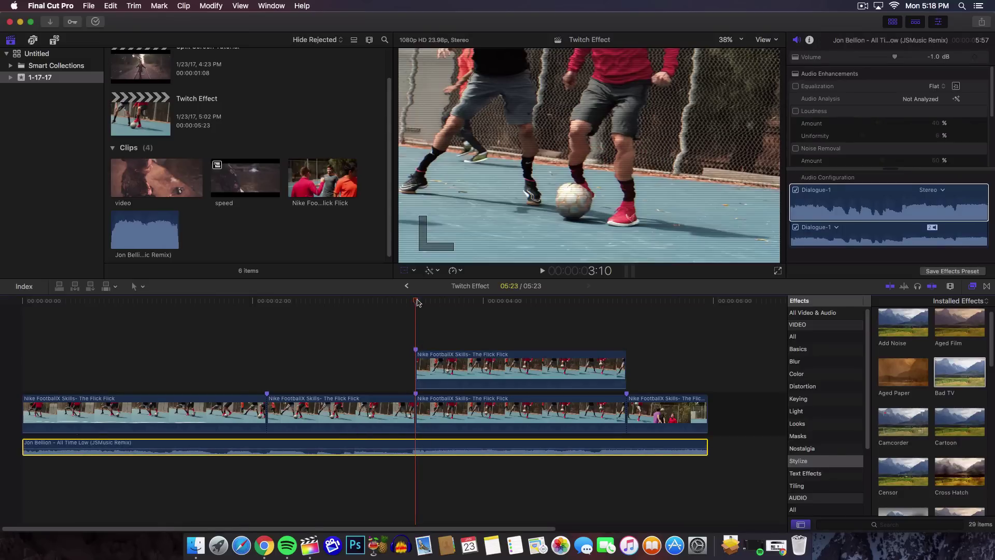
left_click_drag(418, 304, 487, 324)
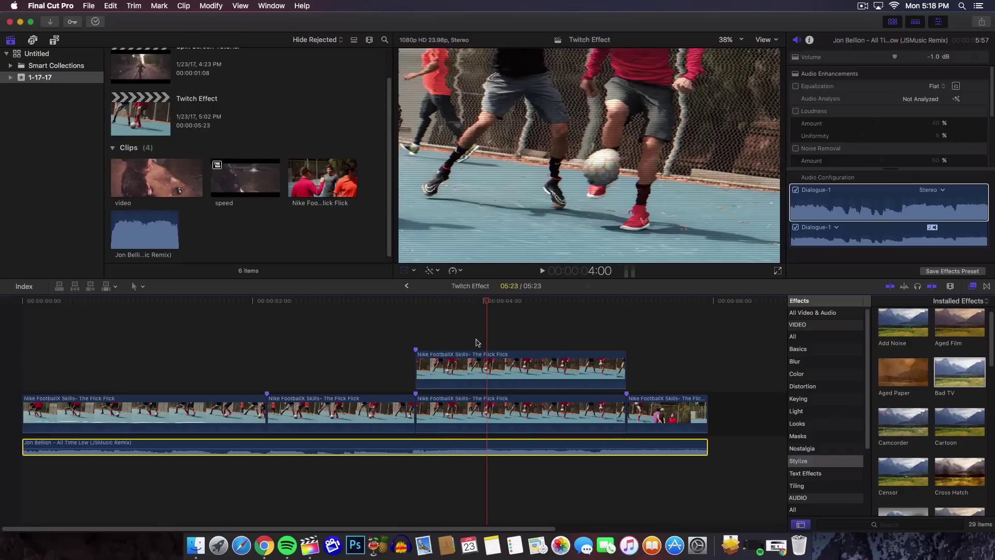
key("b")
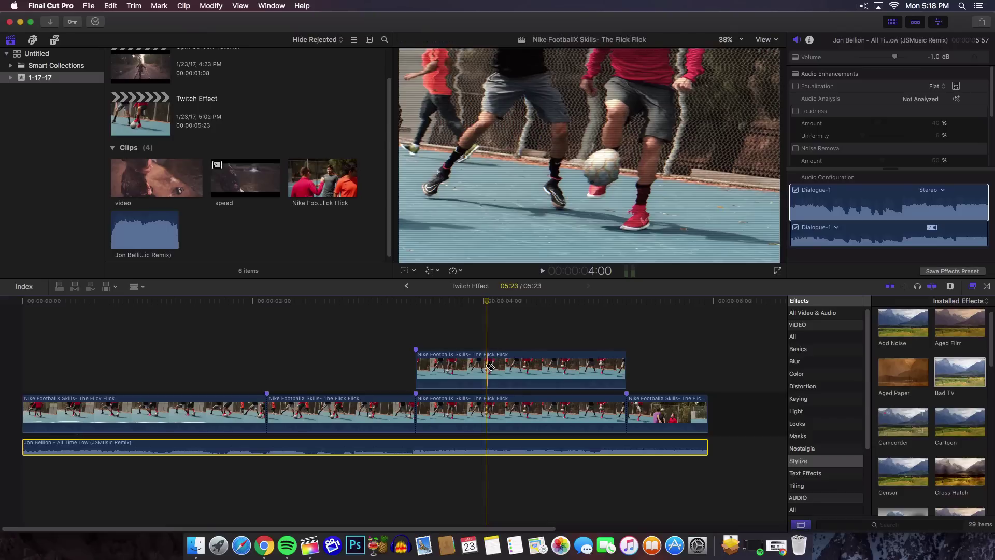
left_click(490, 367)
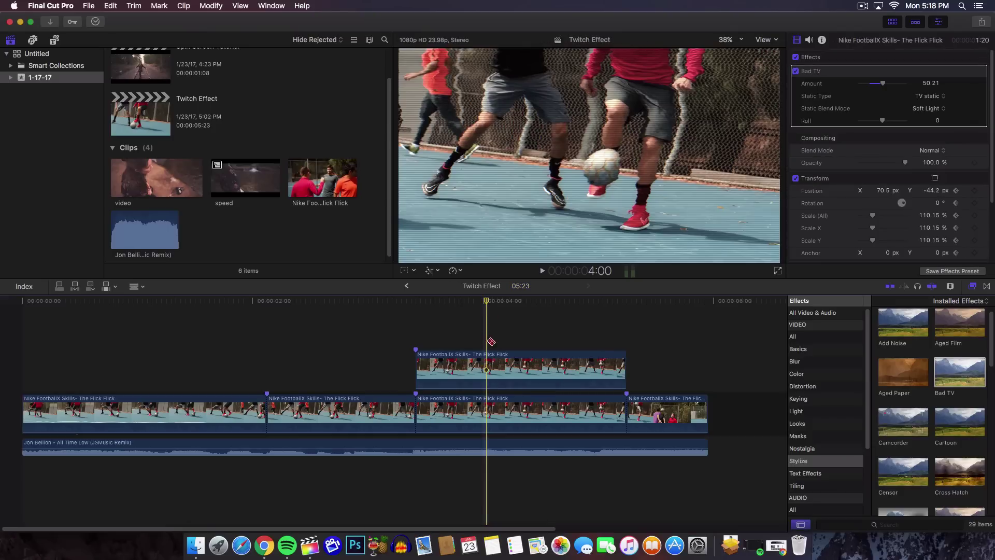
key("super+shift+b")
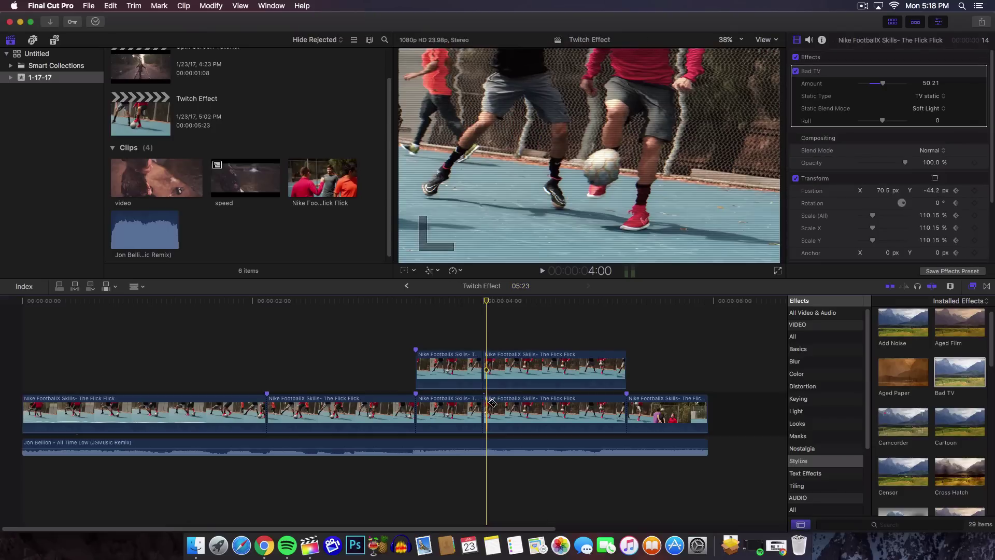
Delete the glitched upper piece after the drop and select the main-track piece after it
key("a")
left_click(489, 370)
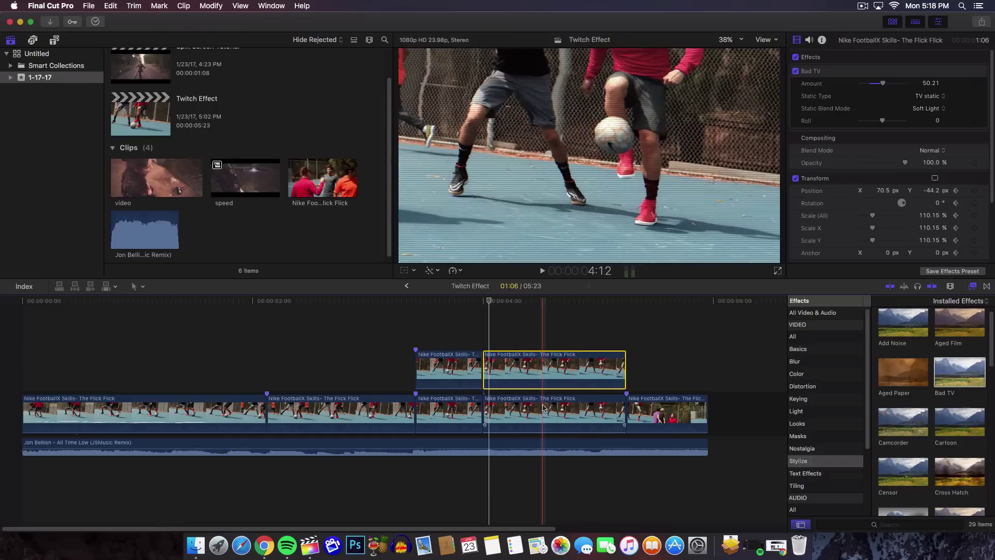
key("Delete")
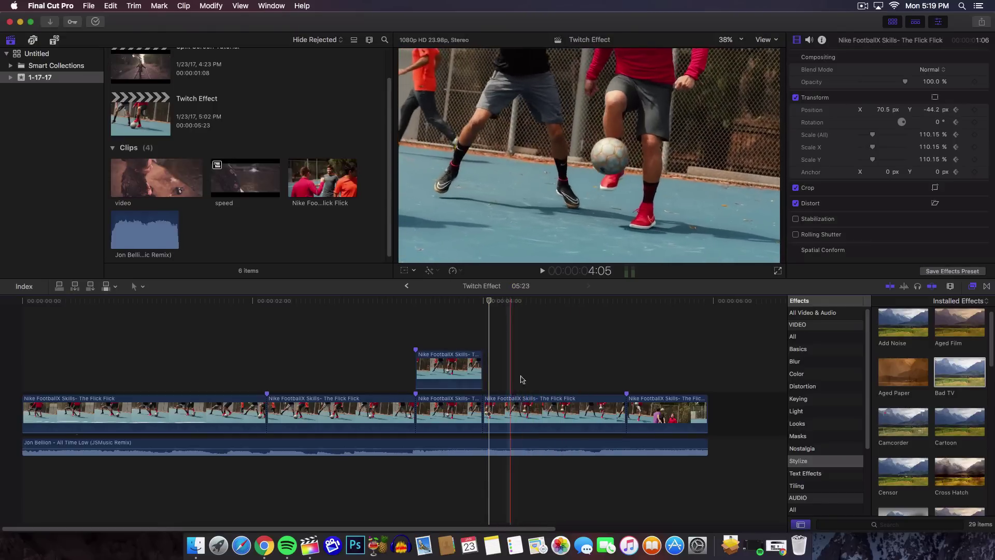
left_click(528, 411)
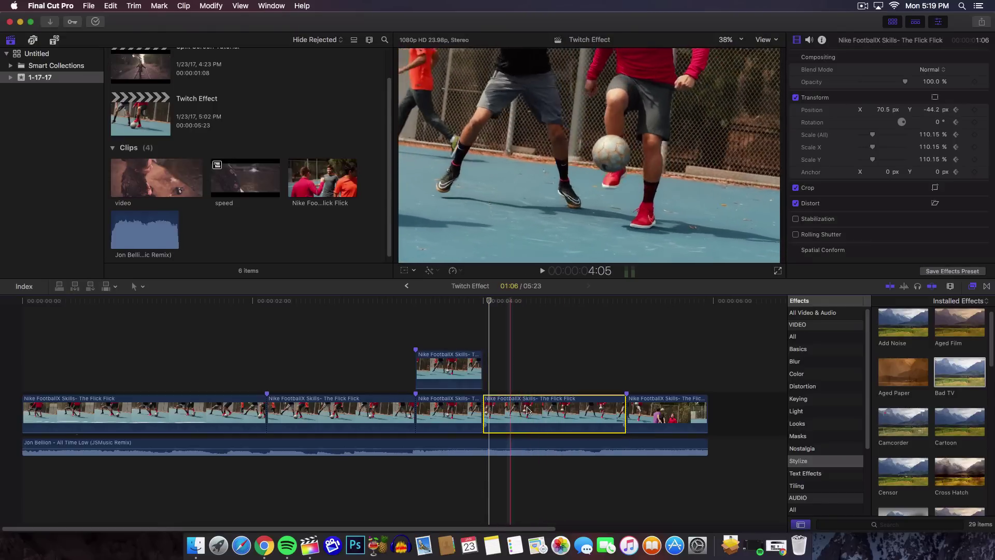
Rewind to the start and play the edit back to review it
left_click(416, 301)
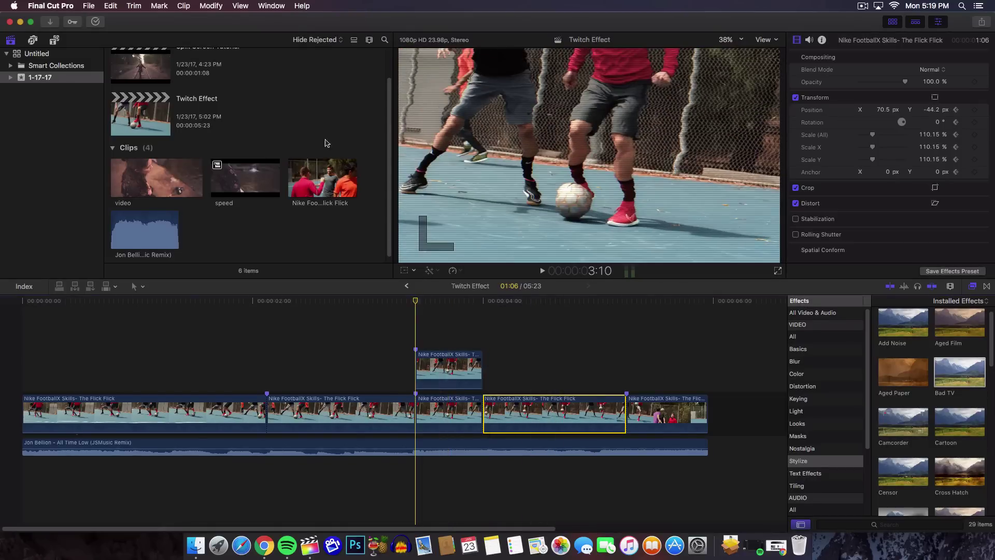
left_click_drag(383, 301, 22, 305)
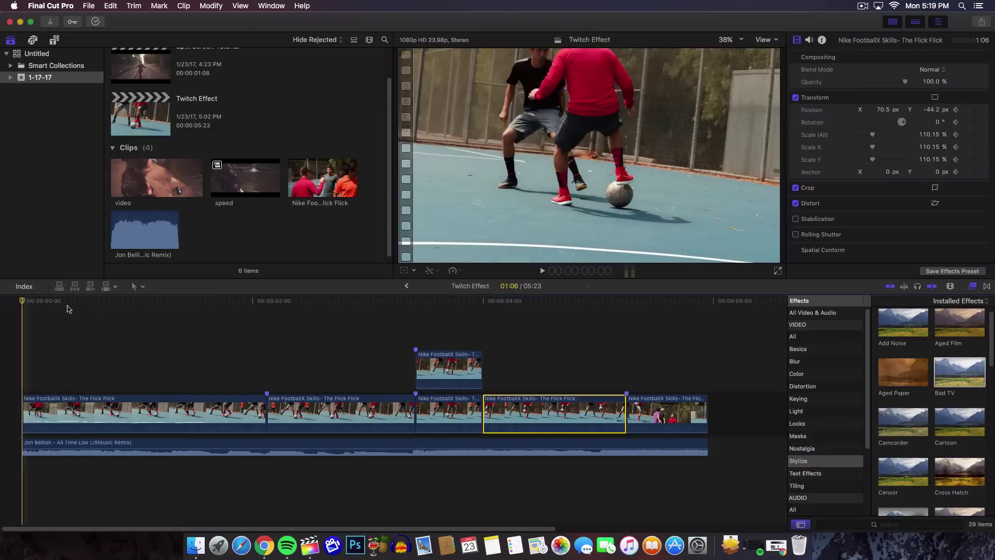
key("space")
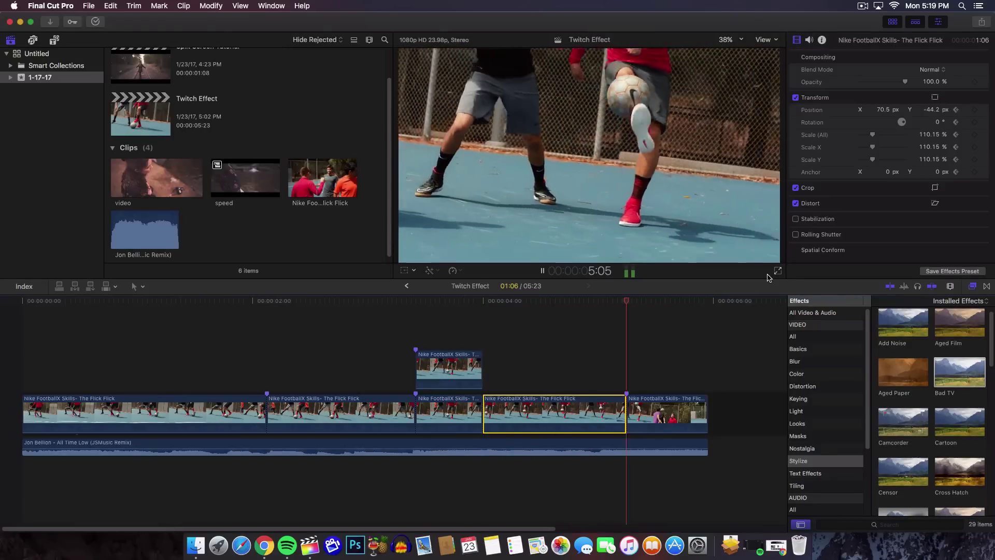
left_click(415, 303)
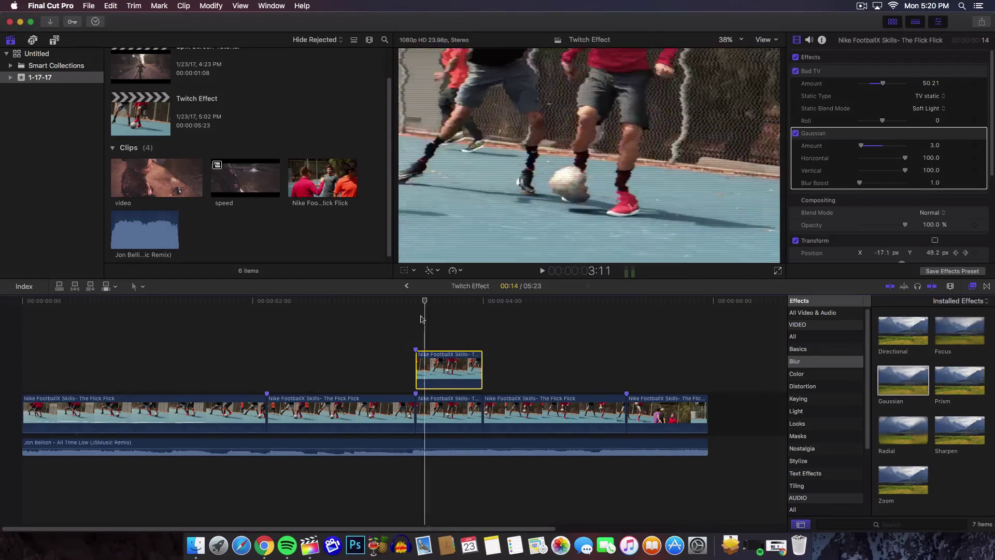
left_click(26, 306)
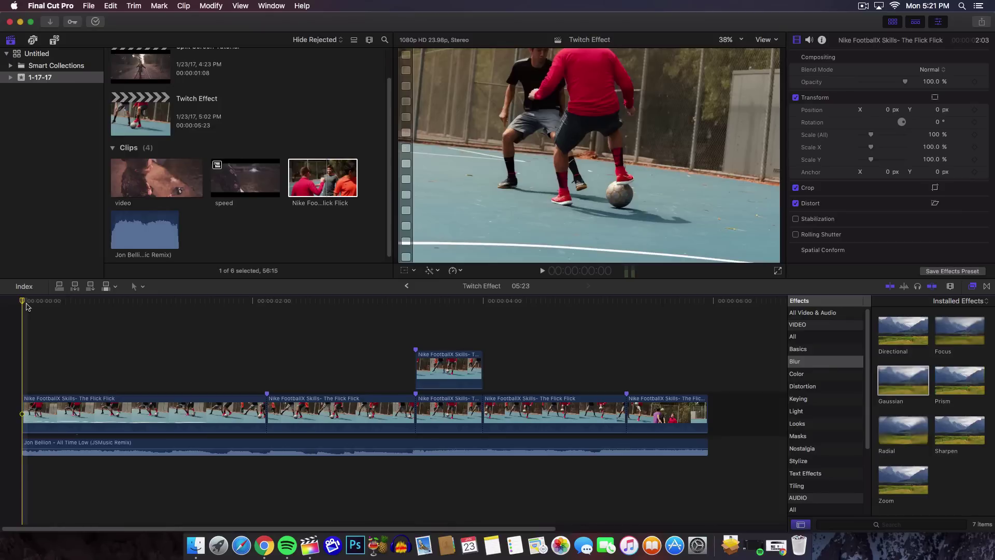